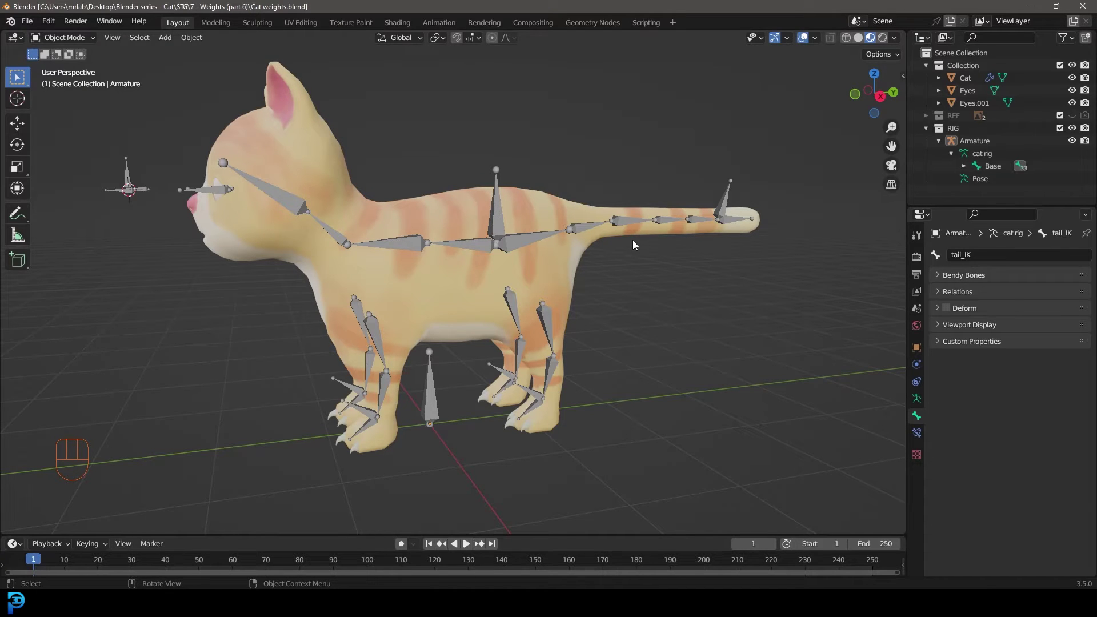
- Switch the viewport to Solid shading so the cat and its bones are shown without materials
{"action": "middle_click_drag", "start_coordinate": [595, 242], "coordinate": [458, 190]}
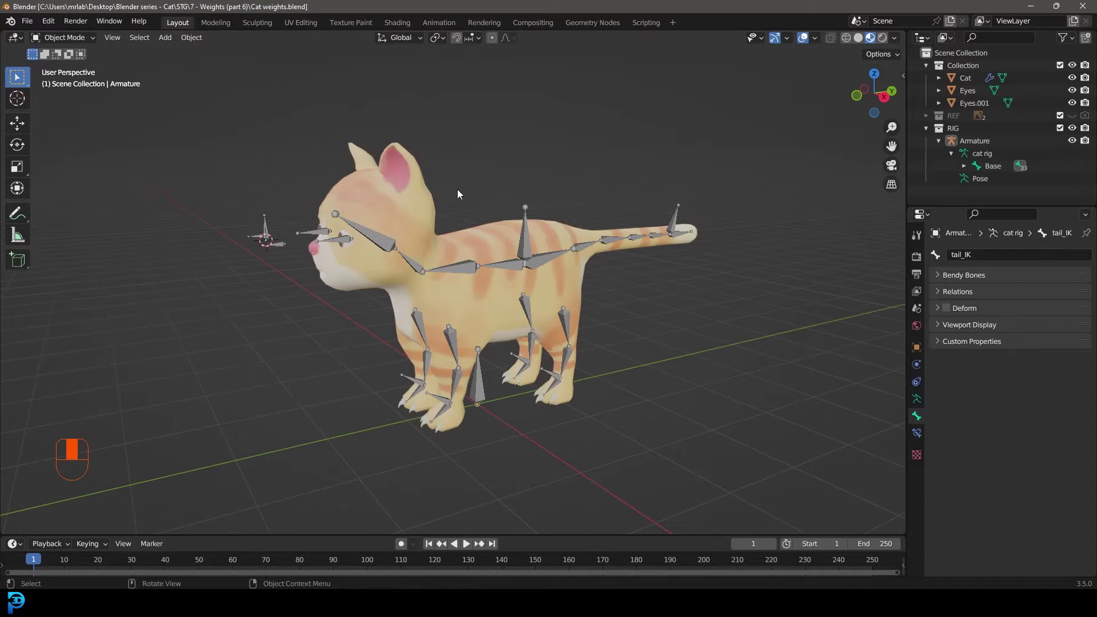
{"action": "key", "text": "z"}
{"action": "left_click", "coordinate": [550, 208]}
{"action": "scroll", "coordinate": [533, 222], "scroll_direction": "up", "scroll_amount": 3}
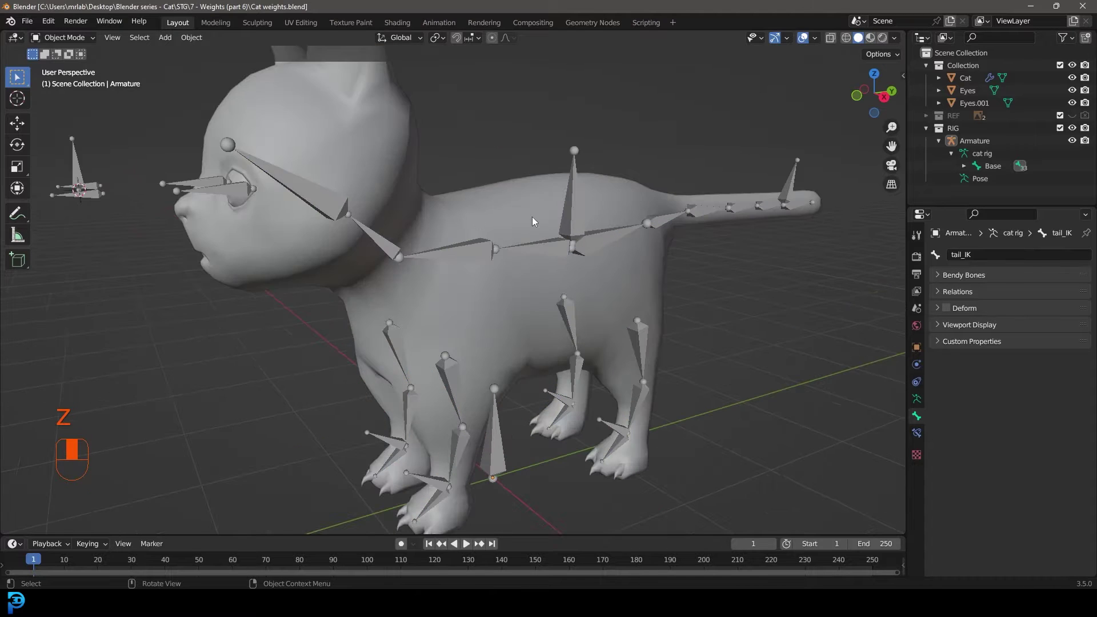
- Parent the cat body mesh to the armature using Armature Deform With Automatic Weights
{"action": "left_click", "coordinate": [388, 149]}
{"action": "scroll", "coordinate": [423, 174], "scroll_direction": "down", "scroll_amount": 4}
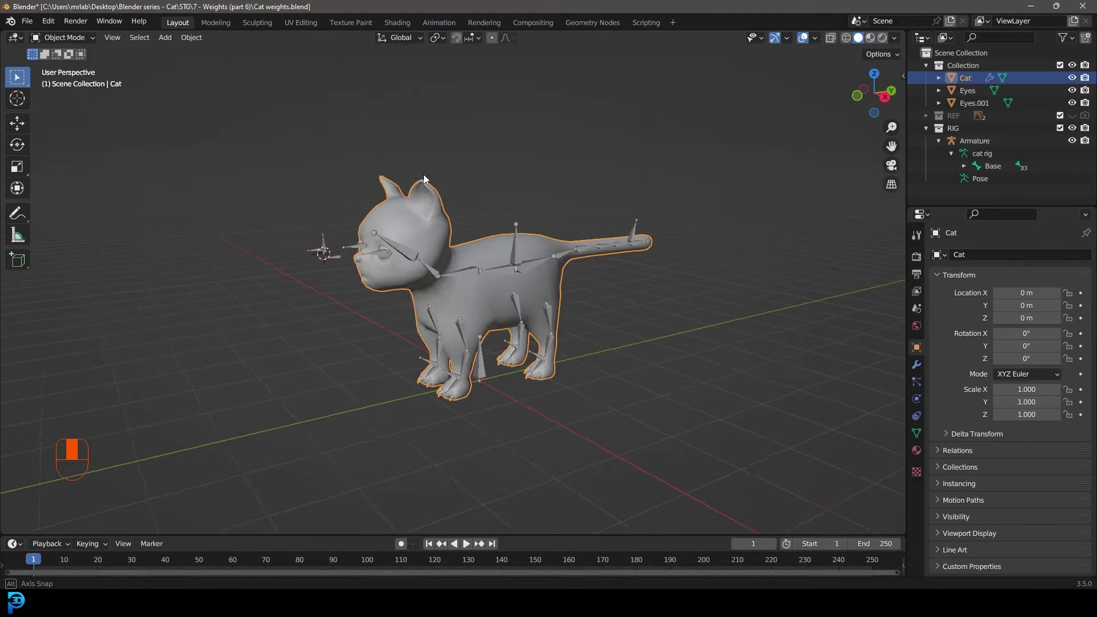
{"action": "scroll", "coordinate": [441, 189], "scroll_direction": "up", "scroll_amount": 4}
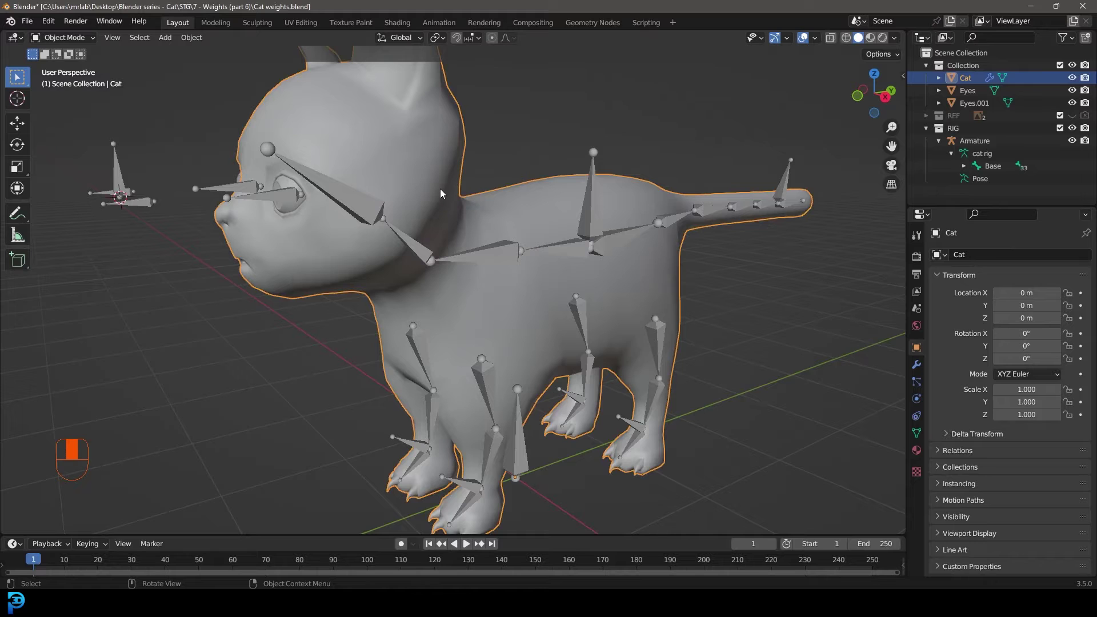
{"action": "left_click", "coordinate": [592, 164], "text": "shift"}
{"action": "middle_click_drag", "start_coordinate": [594, 163], "coordinate": [567, 207], "text": "shift"}
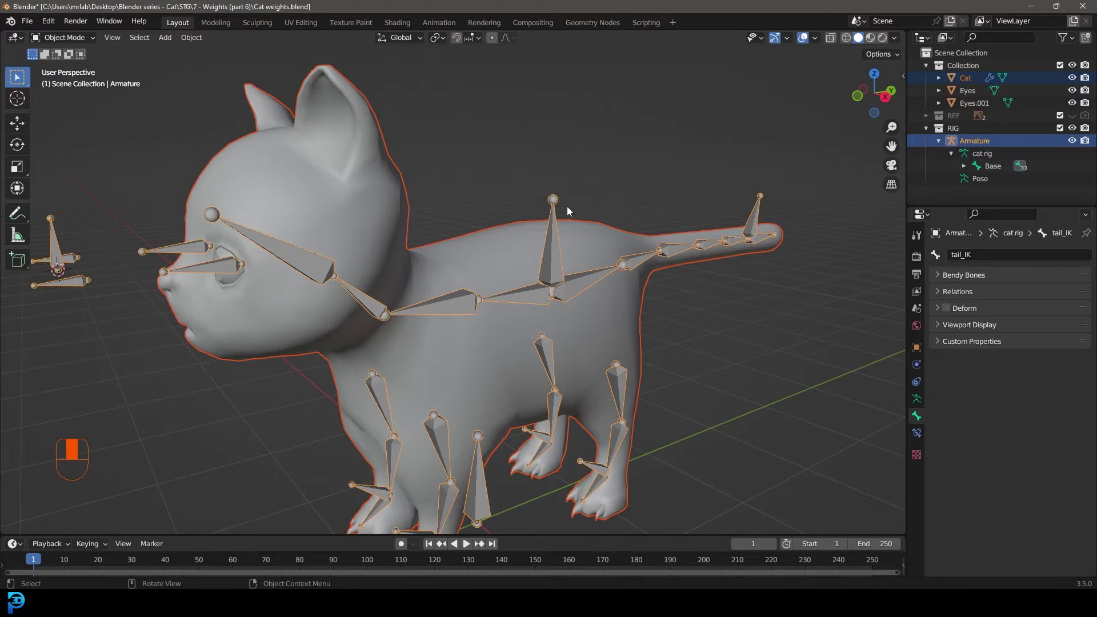
{"action": "key", "text": "ctrl+p"}
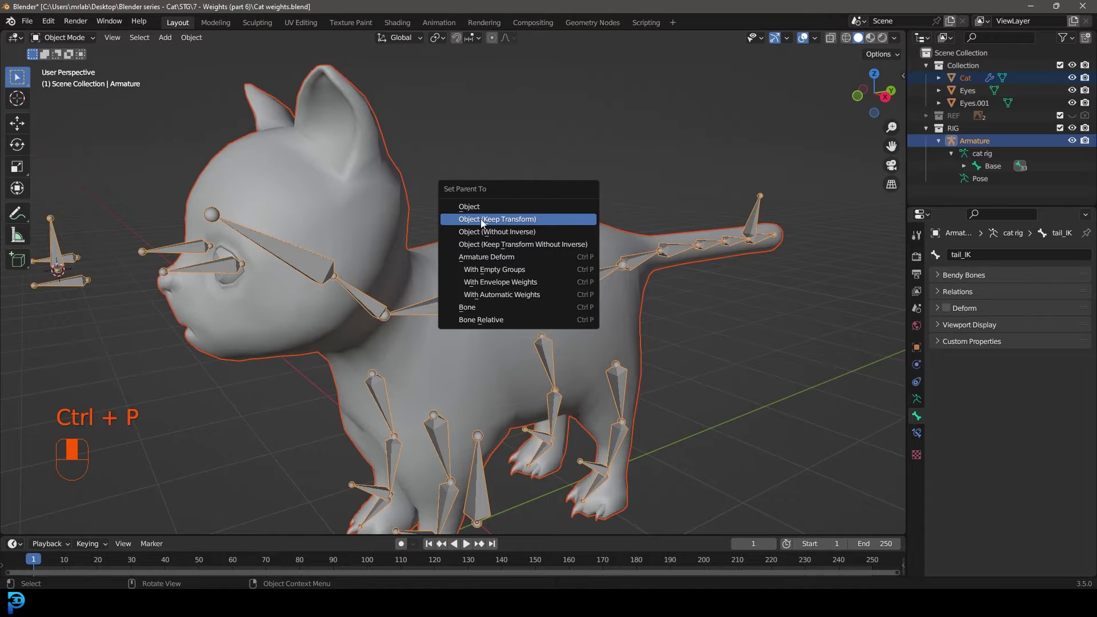
{"action": "left_click", "coordinate": [528, 297]}
{"action": "scroll", "coordinate": [528, 291], "scroll_direction": "down", "scroll_amount": 6}
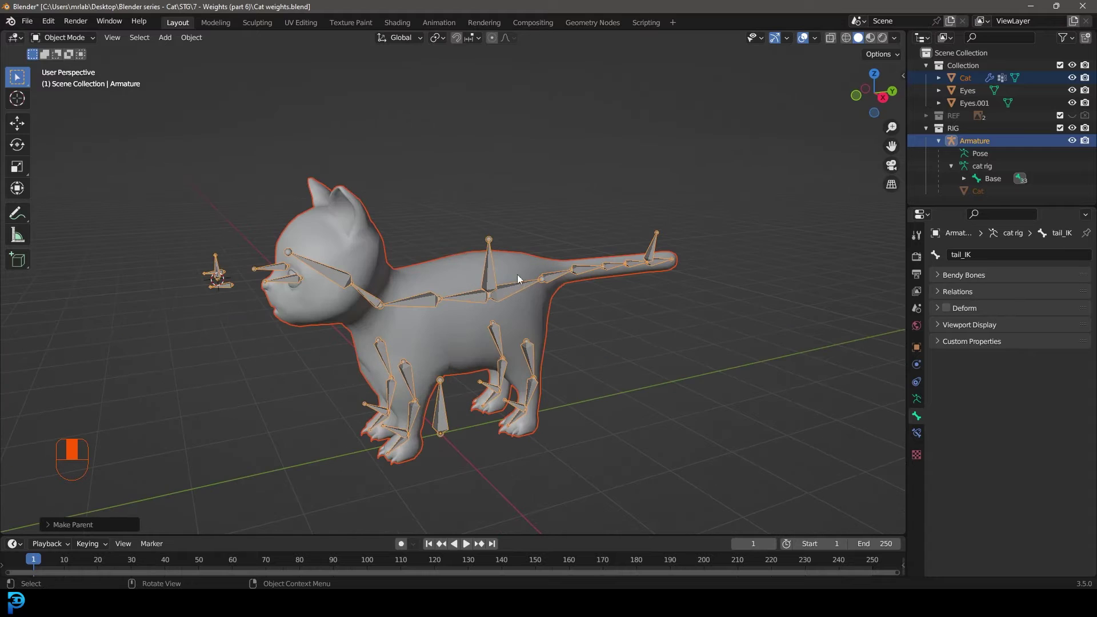
- Select only the armature and put it into Pose Mode
{"action": "left_click", "coordinate": [489, 240]}
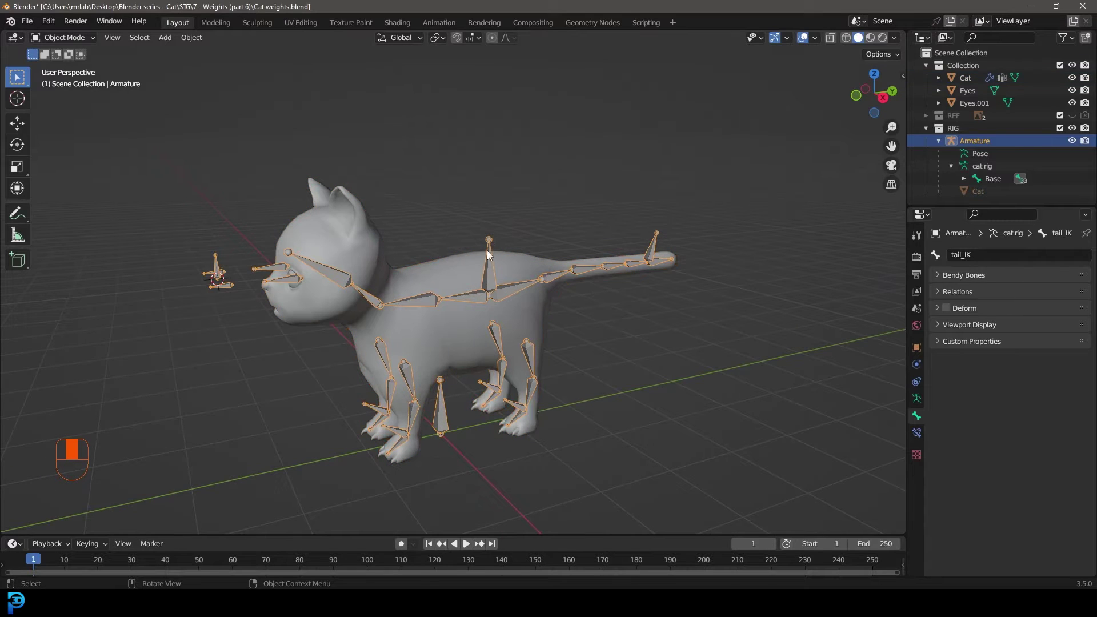
{"action": "left_click", "coordinate": [65, 38]}
{"action": "left_click", "coordinate": [71, 83]}
{"action": "scroll", "coordinate": [497, 272], "scroll_direction": "up", "scroll_amount": 3}
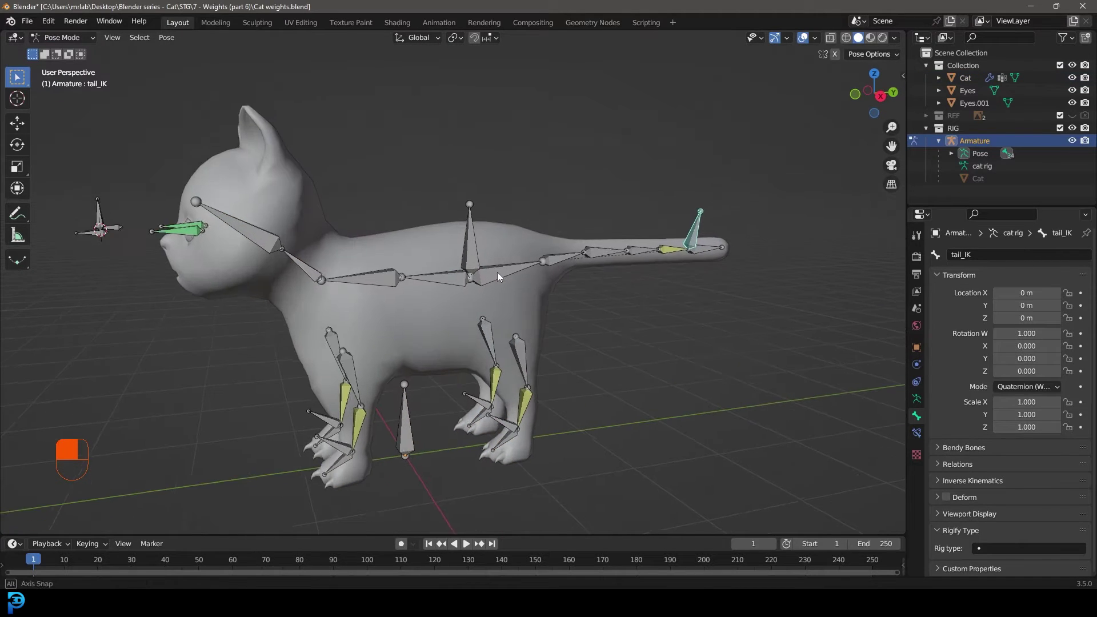
- Try moving the Body lift bone to test how the body deforms, cancelling each move
{"action": "left_click", "coordinate": [473, 229]}
{"action": "key", "text": "g"}
{"action": "right_click", "coordinate": [469, 236]}
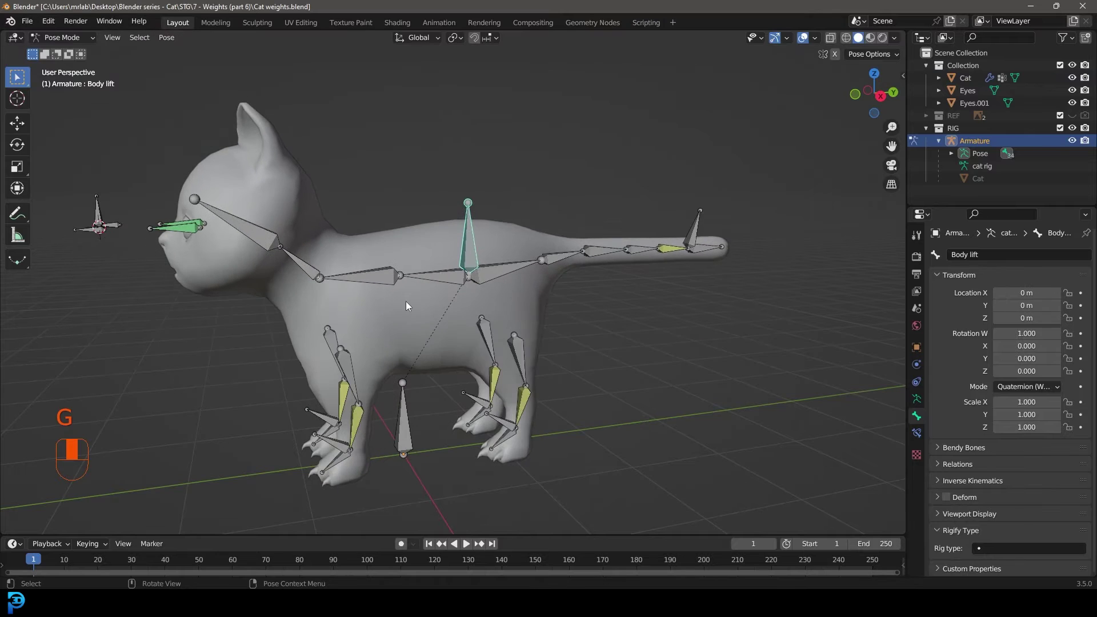
{"action": "middle_click_drag", "start_coordinate": [406, 301], "coordinate": [441, 302]}
{"action": "key", "text": "g"}
{"action": "right_click", "coordinate": [433, 316]}
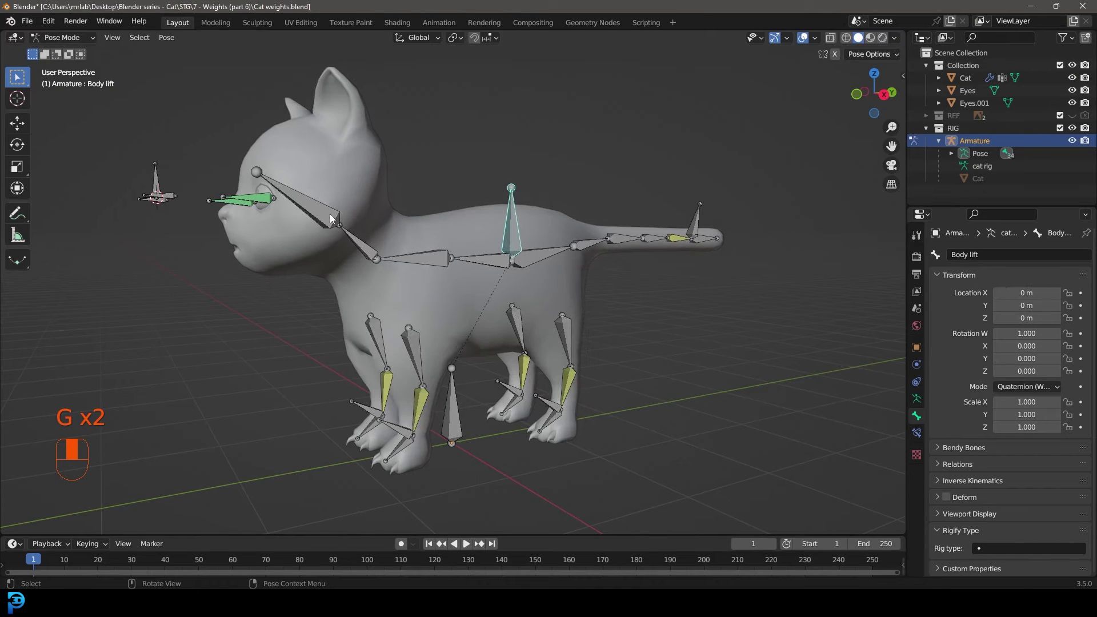
- Try rotating the Head bone to test whether the mesh and eyes follow, cancelling each rotation
{"action": "left_click", "coordinate": [330, 216]}
{"action": "key", "text": "r"}
{"action": "key", "text": "r"}
{"action": "right_click", "coordinate": [487, 273]}
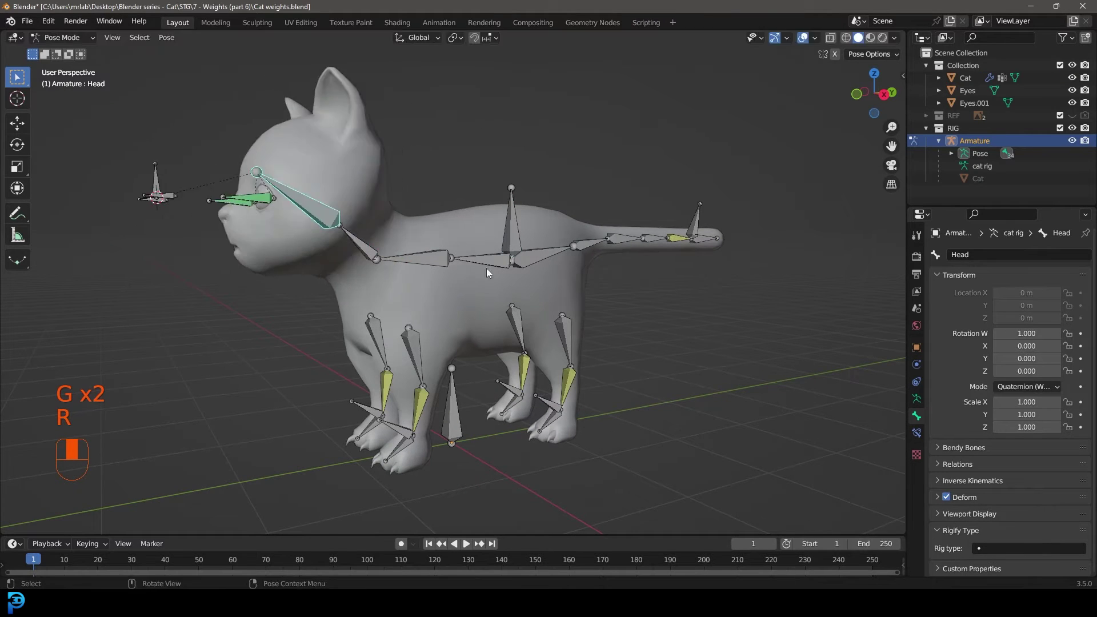
{"action": "mouse_move", "coordinate": [366, 225]}
{"action": "middle_mouse_down"}
{"action": "mouse_move", "coordinate": [345, 216]}
{"action": "mouse_move", "coordinate": [379, 224]}
{"action": "middle_mouse_up"}
{"action": "key", "text": "r"}
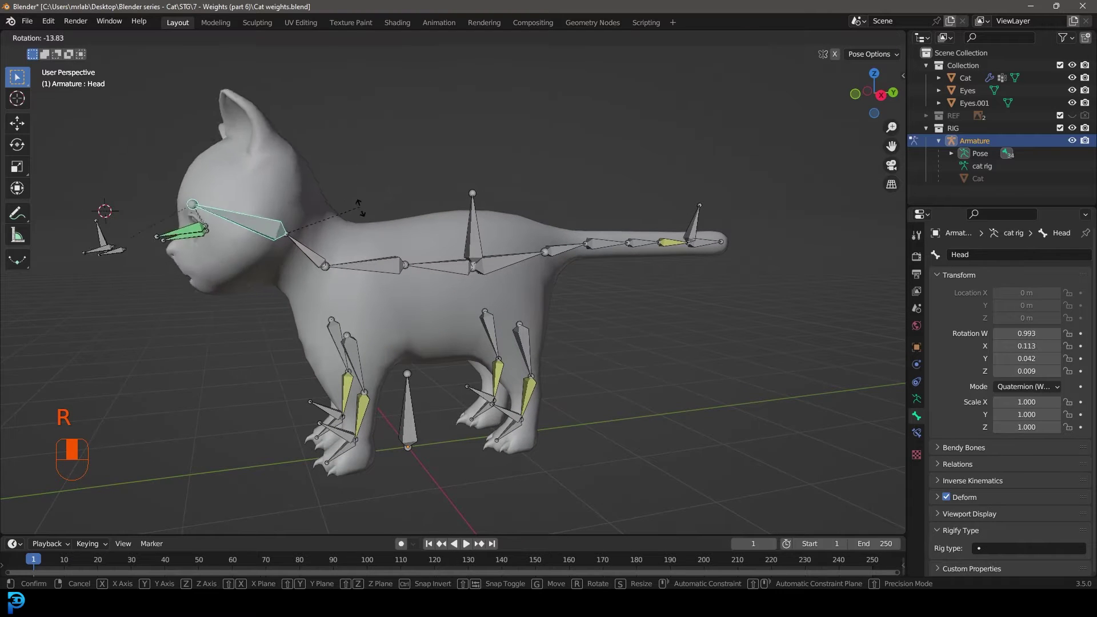
{"action": "right_click", "coordinate": [374, 211]}
{"action": "middle_click_drag", "start_coordinate": [264, 159], "coordinate": [289, 161]}
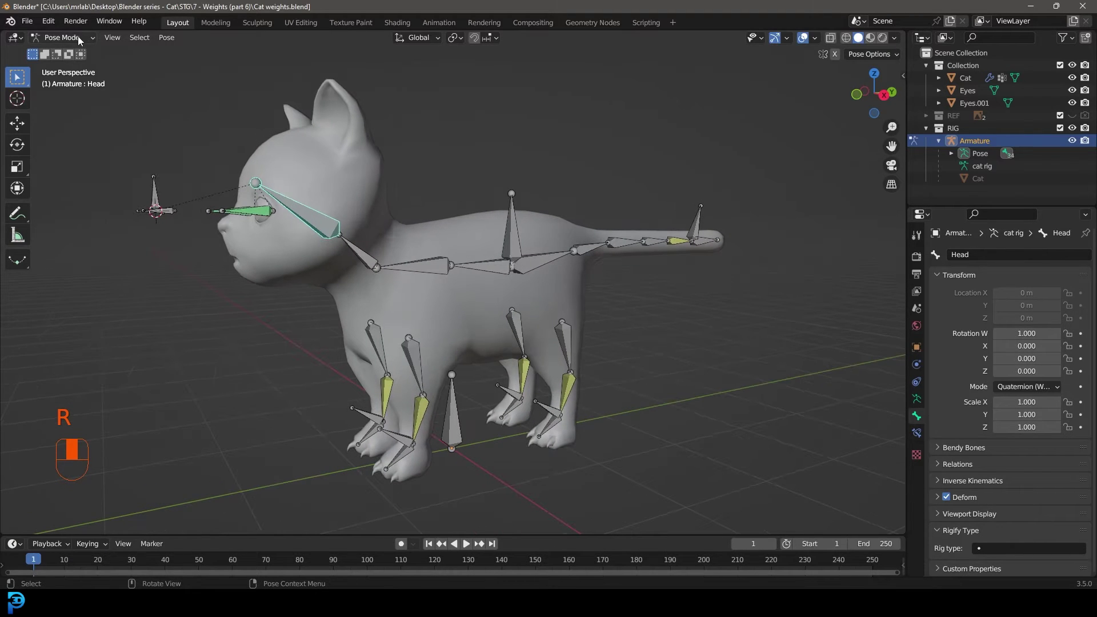
- Return the armature to Object Mode
{"action": "left_click", "coordinate": [78, 37]}
{"action": "left_click", "coordinate": [81, 54]}
{"action": "middle_click_drag", "start_coordinate": [285, 120], "coordinate": [310, 124]}
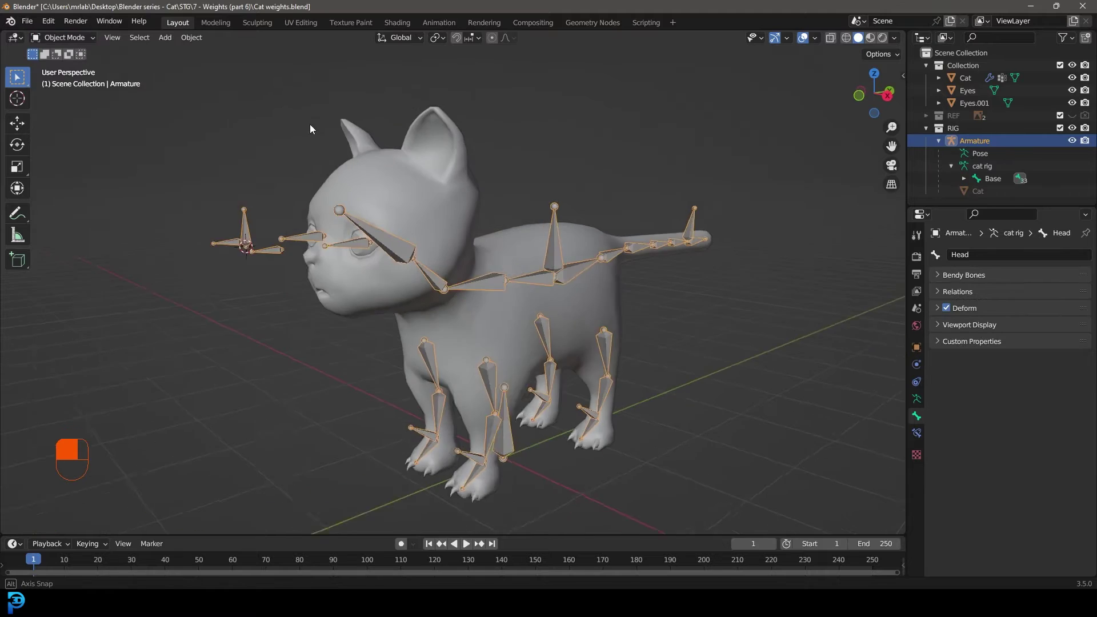
- Select the Eyes mesh together with the armature and parent it to the eye.L bone in Pose Mode with the Bone option
{"action": "scroll", "coordinate": [320, 143], "scroll_direction": "up", "scroll_amount": 1}
{"action": "left_click", "coordinate": [371, 238]}
{"action": "middle_click_drag", "start_coordinate": [372, 238], "coordinate": [508, 245]}
{"action": "left_click", "coordinate": [504, 260], "text": "shift"}
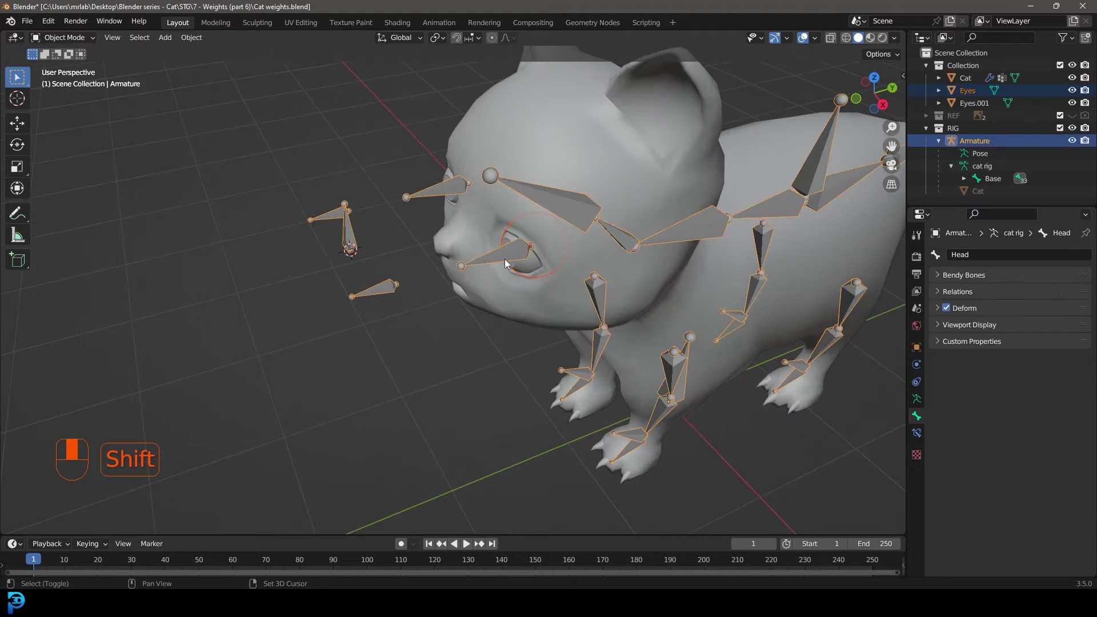
{"action": "left_click", "coordinate": [74, 38]}
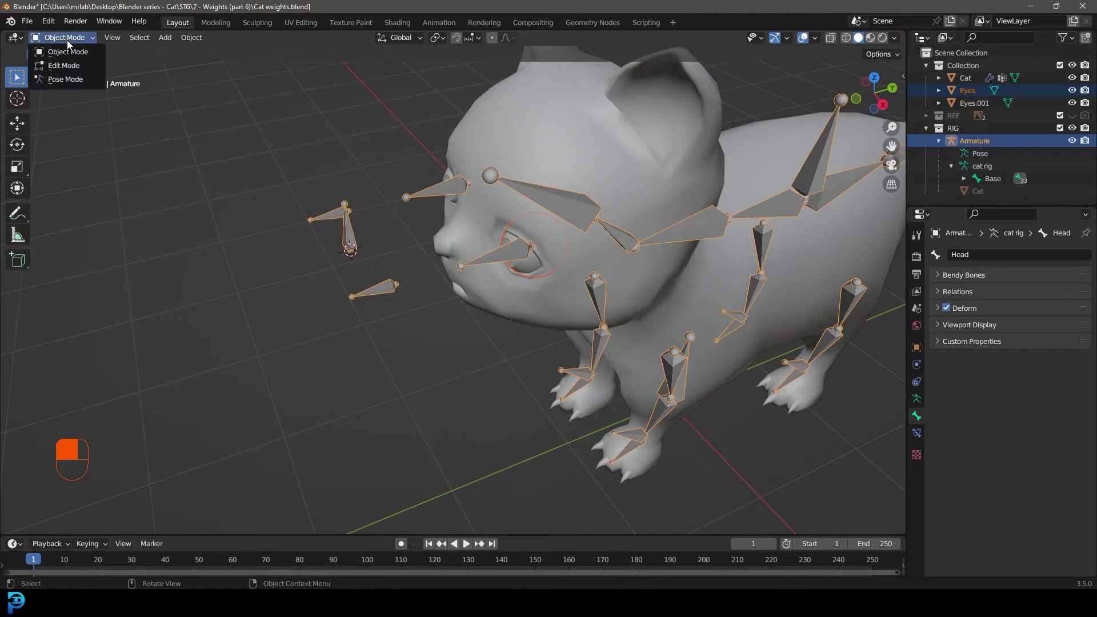
{"action": "left_click", "coordinate": [68, 82]}
{"action": "middle_click_drag", "start_coordinate": [680, 295], "coordinate": [666, 276]}
{"action": "scroll", "coordinate": [666, 275], "scroll_direction": "up", "scroll_amount": 4}
{"action": "left_click", "coordinate": [552, 166]}
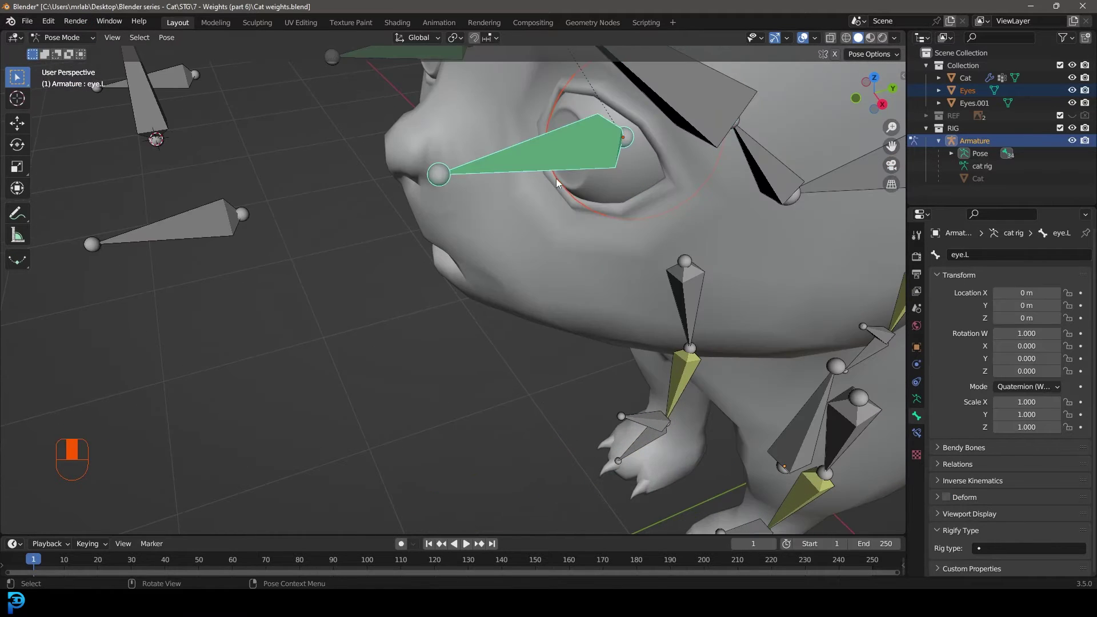
{"action": "scroll", "coordinate": [505, 238], "scroll_direction": "down", "scroll_amount": 5}
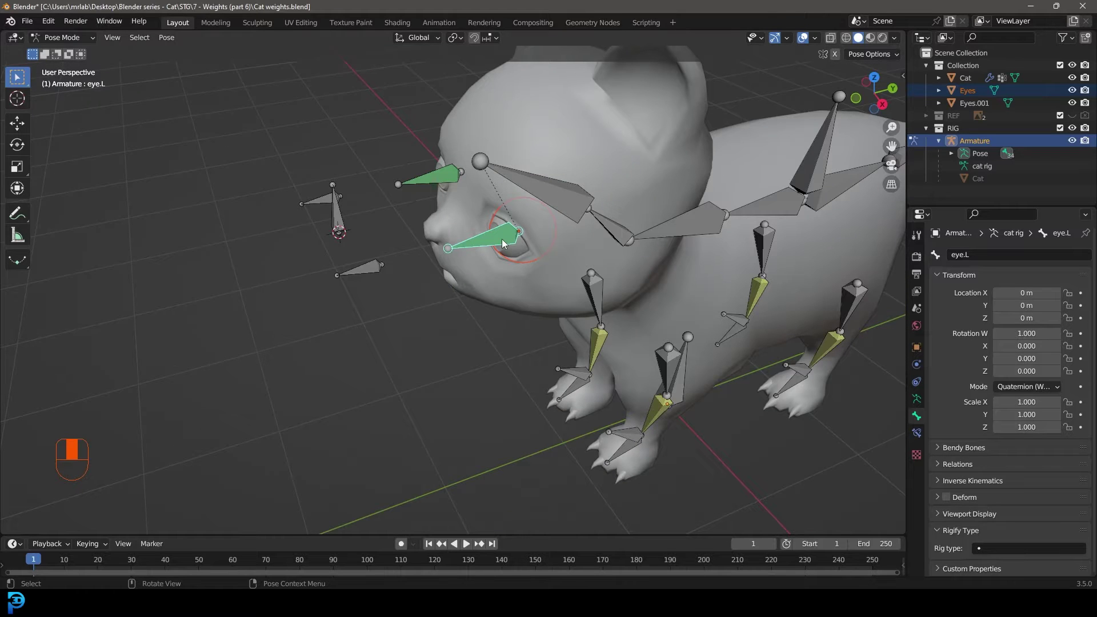
{"action": "key", "text": "ctrl+p"}
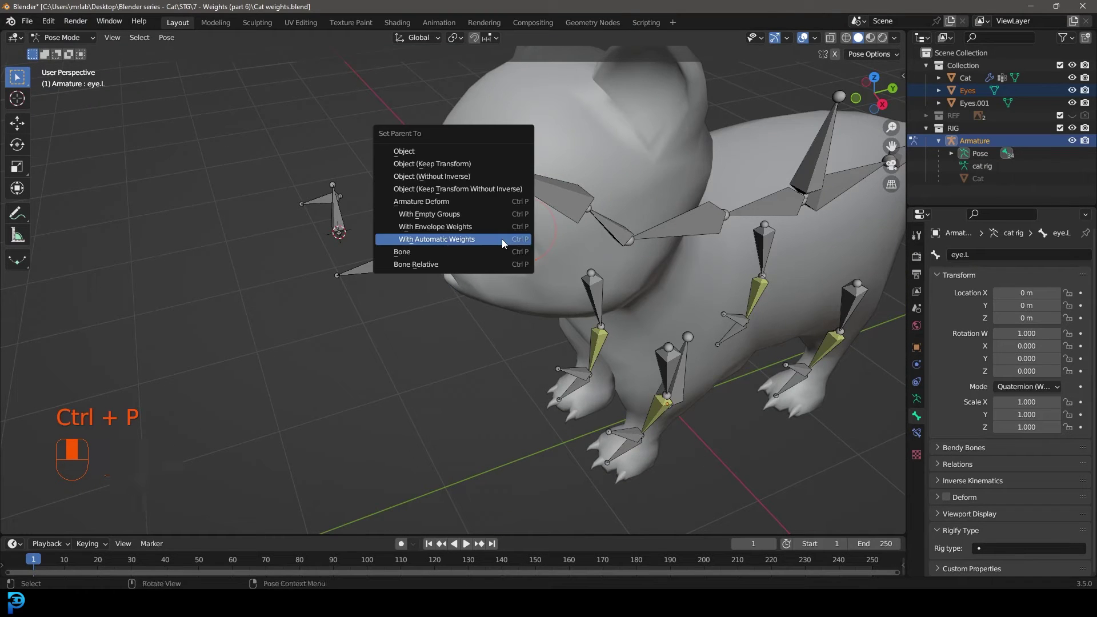
{"action": "left_click", "coordinate": [421, 252]}
{"action": "middle_click_drag", "start_coordinate": [421, 251], "coordinate": [514, 252]}
- Back in Object Mode, select Eyes.001 with the armature and parent it to the eye.R bone in Pose Mode with the Bone option
{"action": "left_click", "coordinate": [63, 38]}
{"action": "left_click", "coordinate": [68, 51]}
{"action": "left_click", "coordinate": [581, 234]}
{"action": "left_click", "coordinate": [411, 226], "text": "shift"}
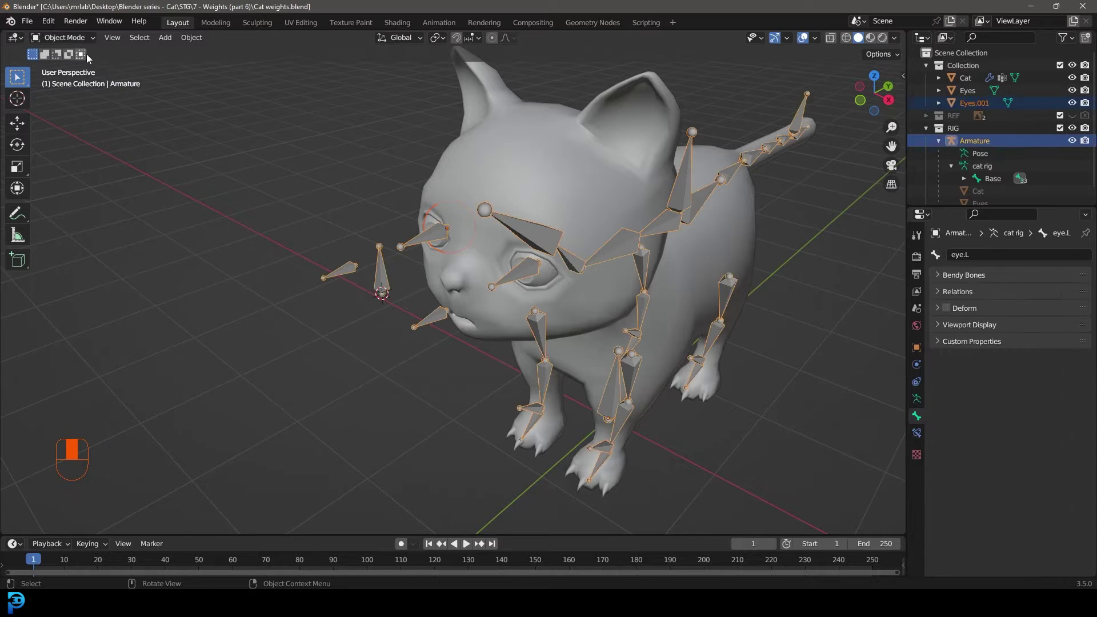
{"action": "left_click", "coordinate": [64, 38]}
{"action": "left_click", "coordinate": [73, 83]}
{"action": "scroll", "coordinate": [427, 242], "scroll_direction": "up", "scroll_amount": 2}
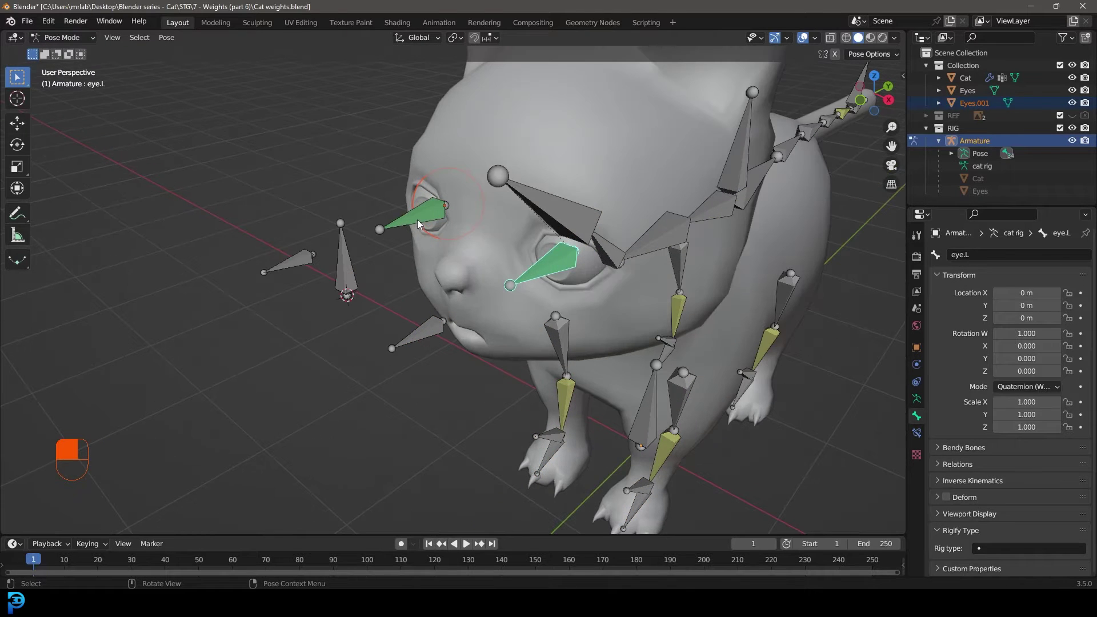
{"action": "left_click", "coordinate": [418, 220], "text": "shift"}
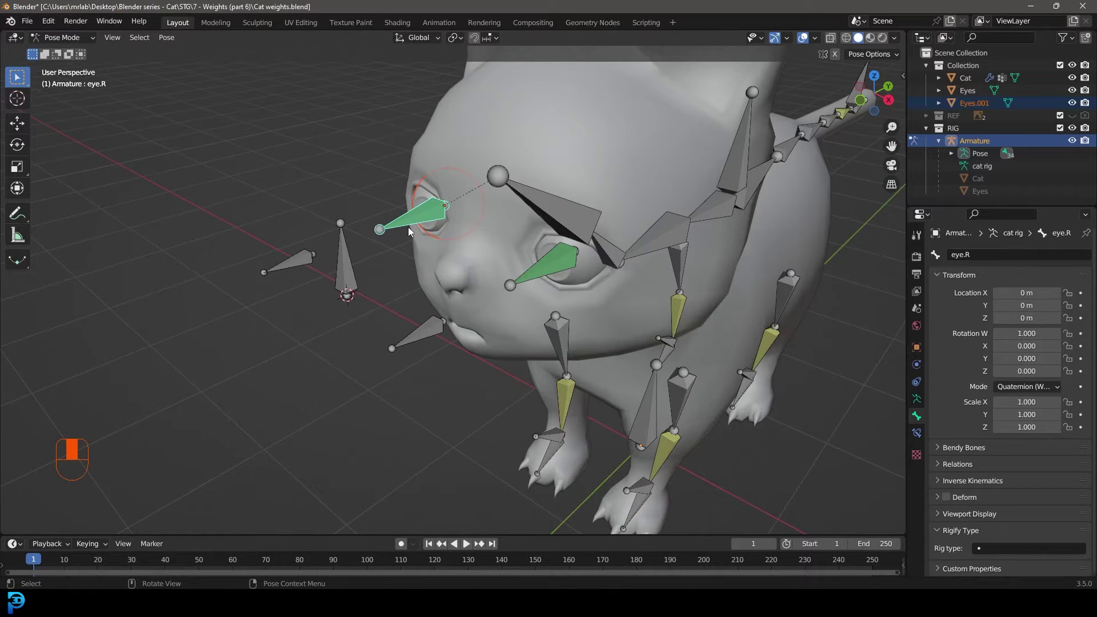
{"action": "key", "text": "ctrl+p"}
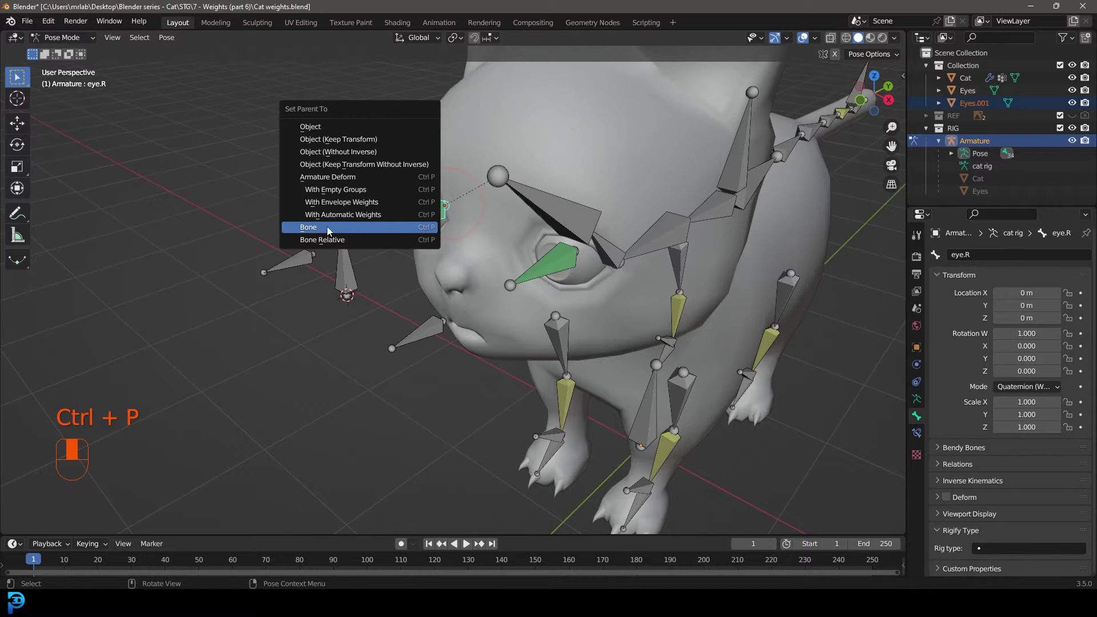
{"action": "left_click", "coordinate": [327, 227]}
{"action": "scroll", "coordinate": [368, 229], "scroll_direction": "down", "scroll_amount": 3}
{"action": "scroll", "coordinate": [441, 272], "scroll_direction": "up", "scroll_amount": 2}
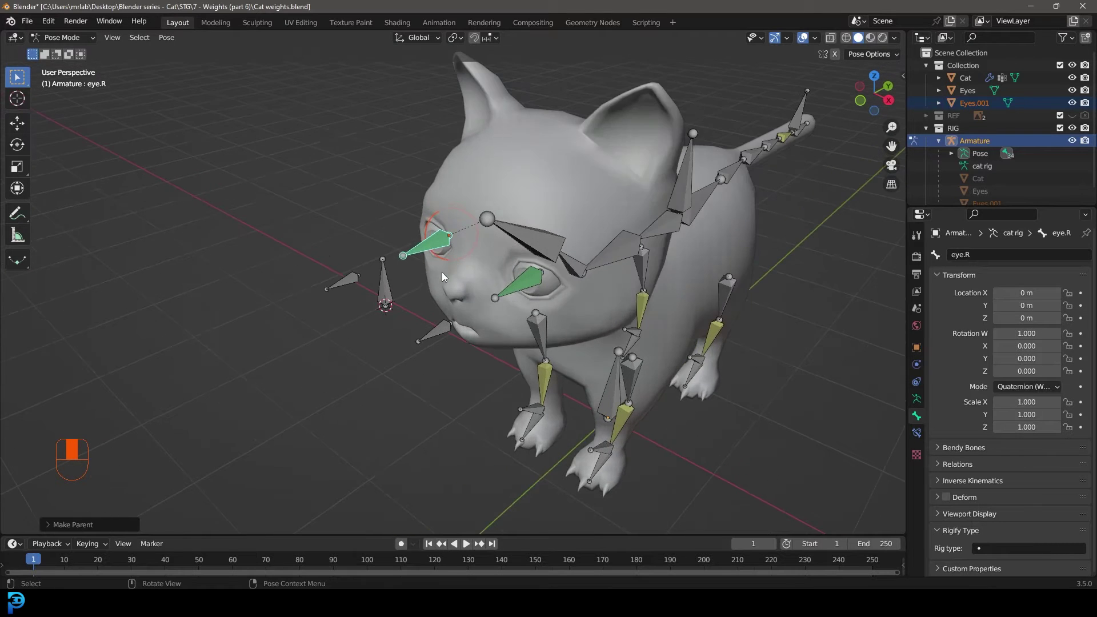
- Try moving the master eye CON bone to test the eye tracking, cancelling each move
{"action": "left_click", "coordinate": [386, 287]}
{"action": "middle_click_drag", "start_coordinate": [386, 287], "coordinate": [395, 286]}
{"action": "key", "text": "g"}
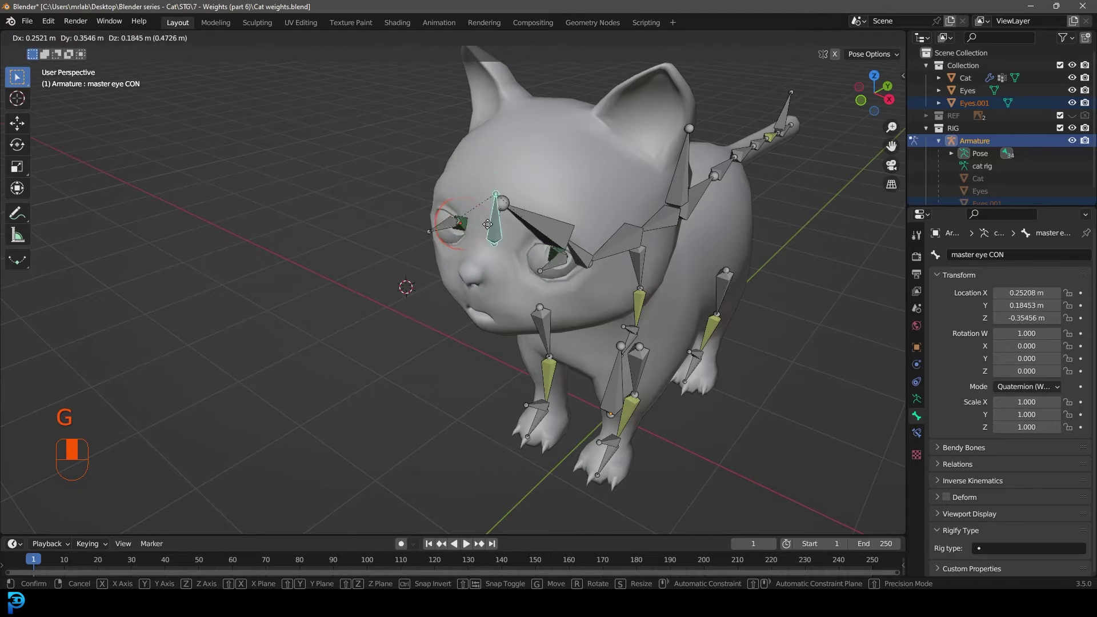
{"action": "key", "text": "Escape"}
{"action": "middle_click_drag", "start_coordinate": [495, 251], "coordinate": [412, 247]}
{"action": "key", "text": "g"}
{"action": "key", "text": "g"}
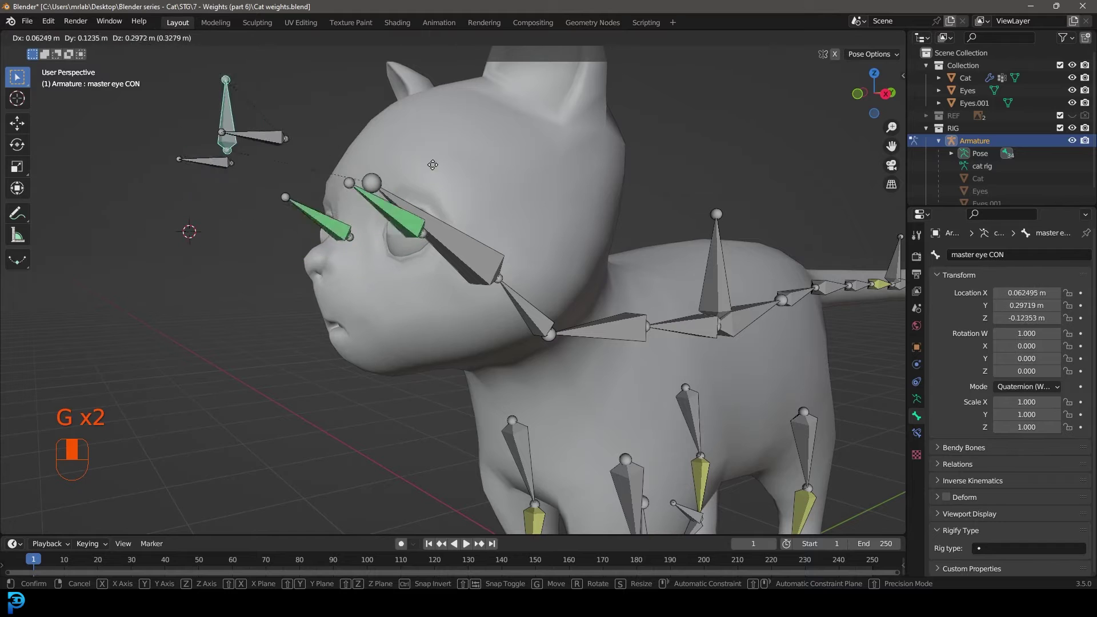
{"action": "right_click", "coordinate": [458, 256]}
- Try rotating the Head bone and the neck bone to test the deformation, cancelling both rotations
{"action": "scroll", "coordinate": [458, 256], "scroll_direction": "down", "scroll_amount": 2}
{"action": "middle_click_drag", "start_coordinate": [458, 256], "coordinate": [357, 245]}
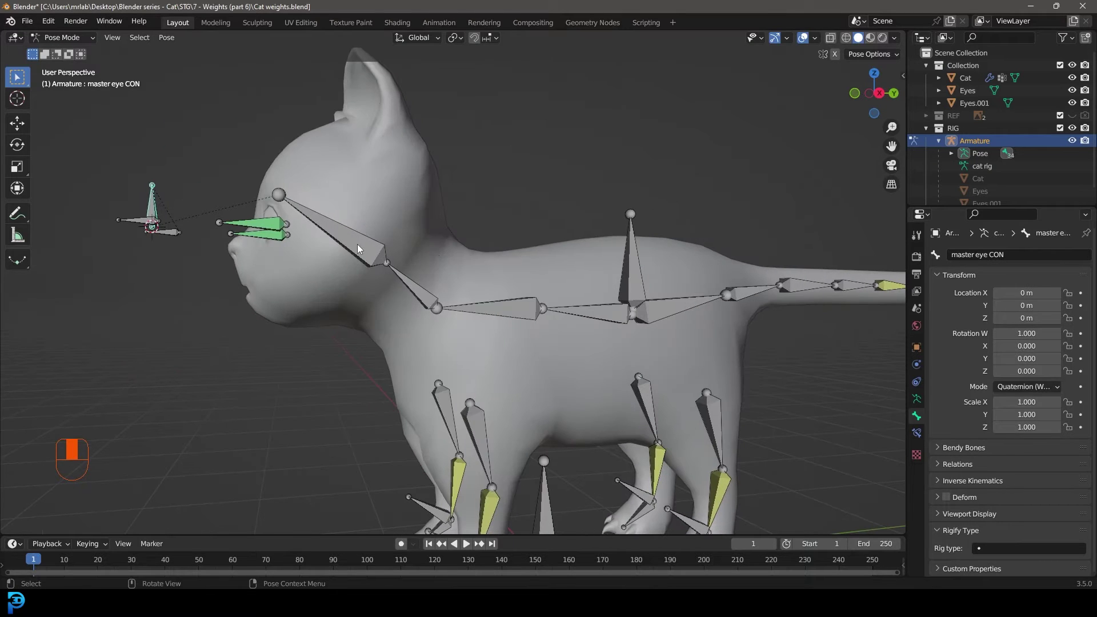
{"action": "left_click", "coordinate": [361, 246]}
{"action": "key", "text": "r"}
{"action": "right_click", "coordinate": [448, 291]}
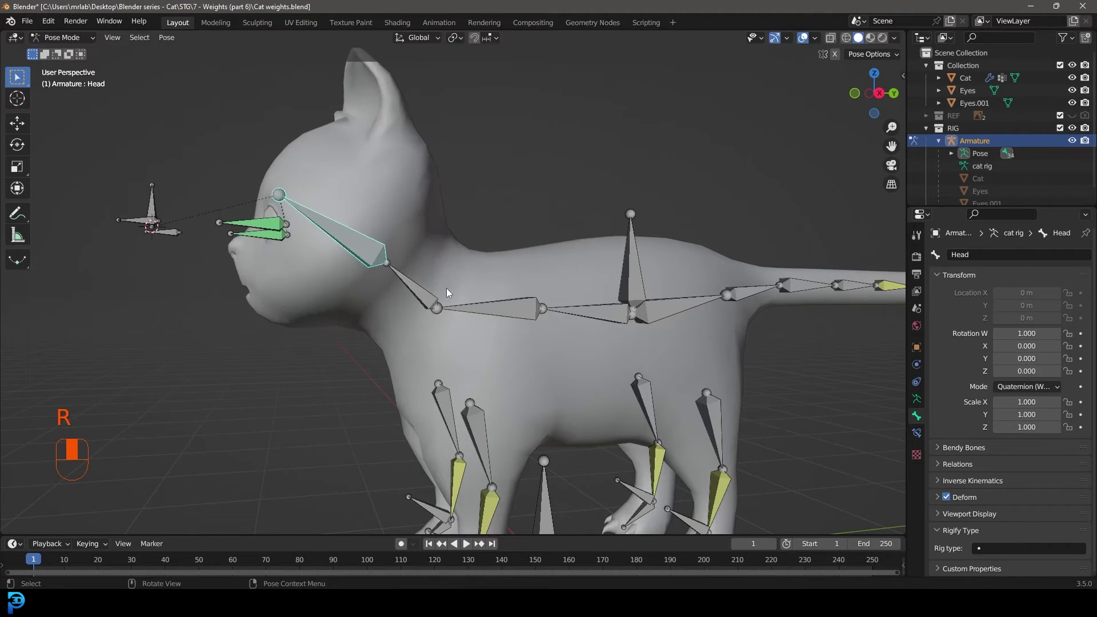
{"action": "left_click", "coordinate": [435, 299]}
{"action": "middle_click_drag", "start_coordinate": [451, 302], "coordinate": [475, 307]}
{"action": "key", "text": "r"}
{"action": "right_click", "coordinate": [461, 283]}
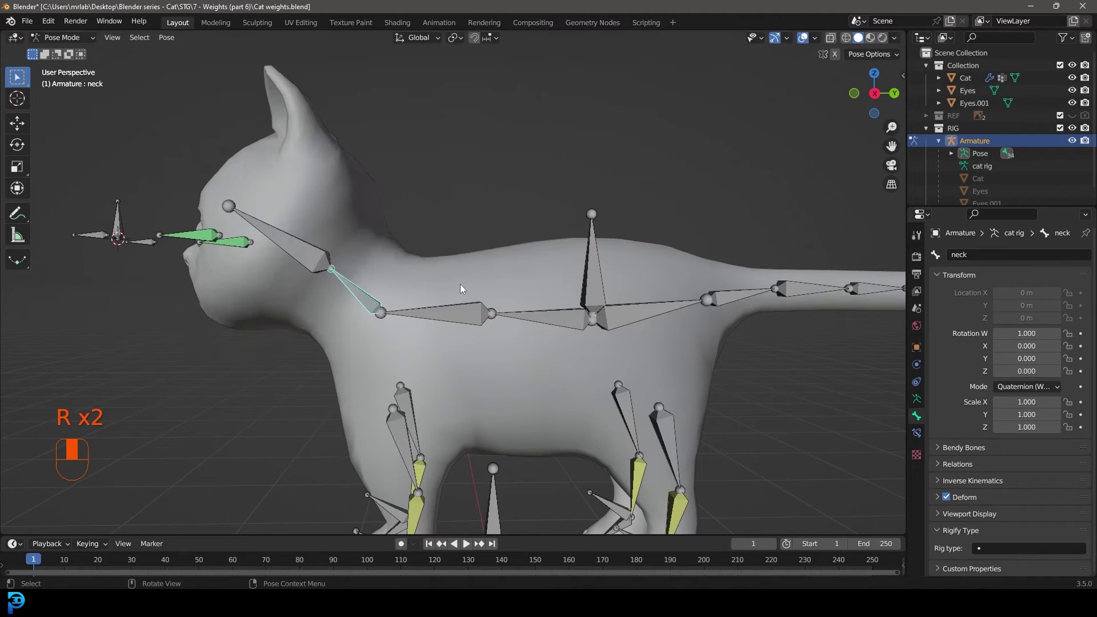
- In the right orthographic view, rotate the front spine bone and Spine1 to lower the head and arch the back
{"action": "key", "text": "KP_3"}
{"action": "left_click", "coordinate": [461, 304]}
{"action": "key", "text": "r"}
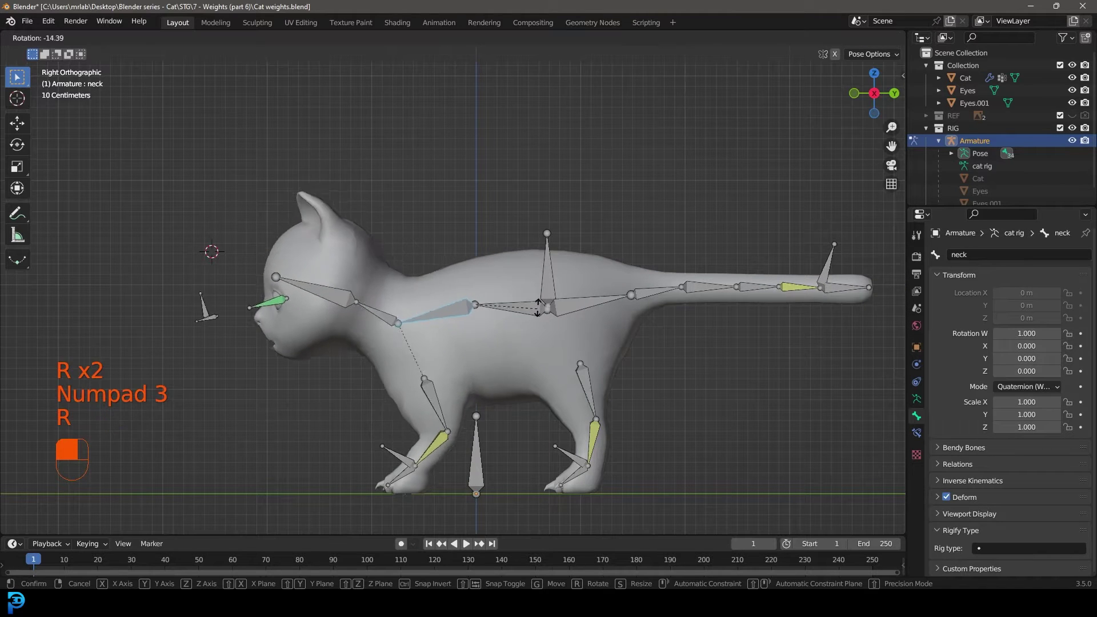
{"action": "left_click", "coordinate": [528, 289]}
{"action": "left_click", "coordinate": [523, 306]}
{"action": "key", "text": "r"}
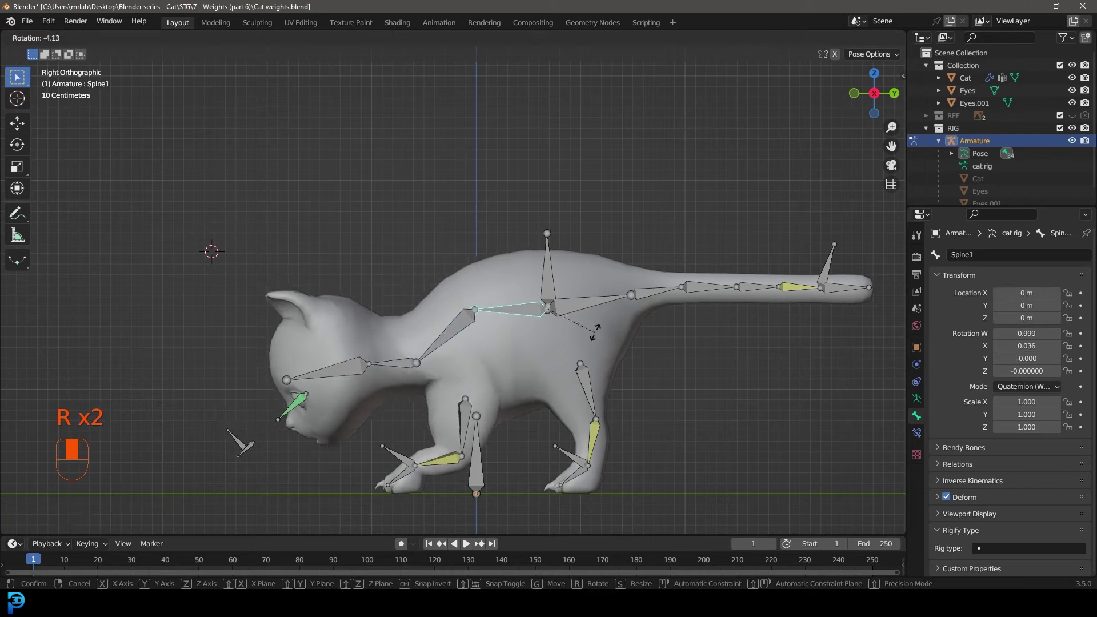
{"action": "left_click", "coordinate": [595, 327]}
- Rotate the Hip bone downward by about 29 degrees
{"action": "left_click", "coordinate": [605, 301]}
{"action": "key", "text": "r"}
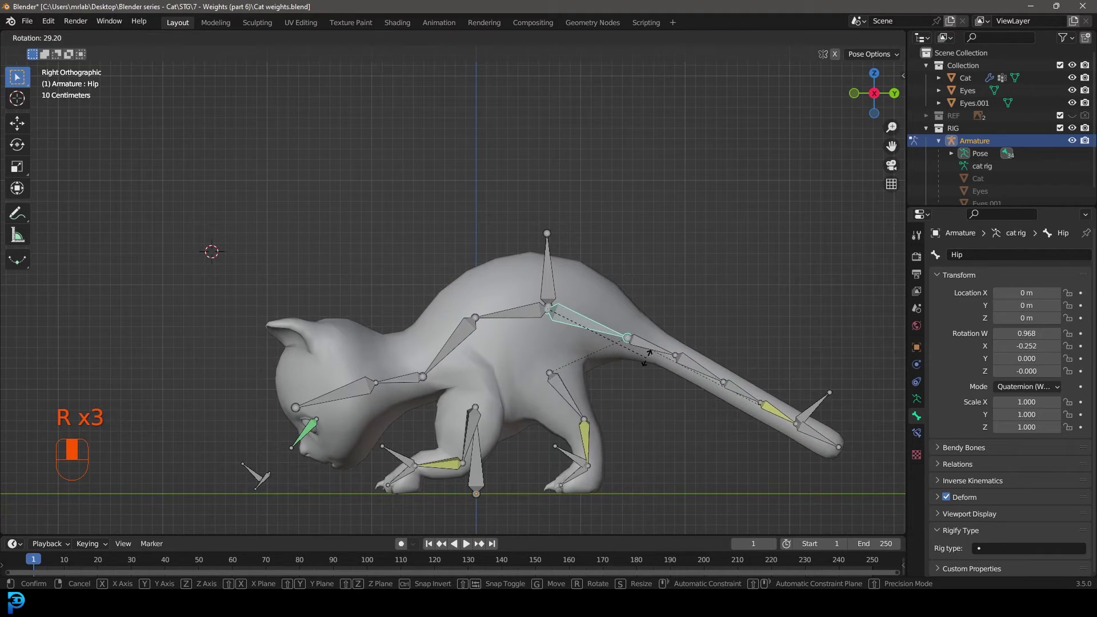
{"action": "left_click", "coordinate": [645, 348]}
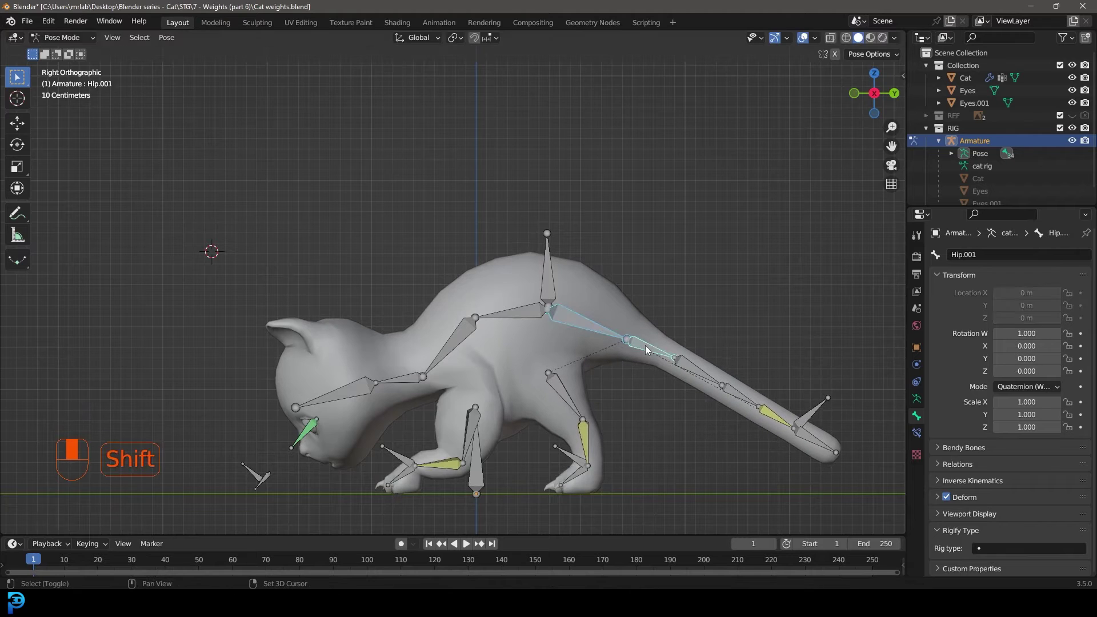
- Hide the tail's IK control bone
{"action": "middle_click_drag", "start_coordinate": [646, 345], "coordinate": [575, 339], "text": "shift"}
{"action": "left_click", "coordinate": [740, 389]}
{"action": "key", "text": "h"}
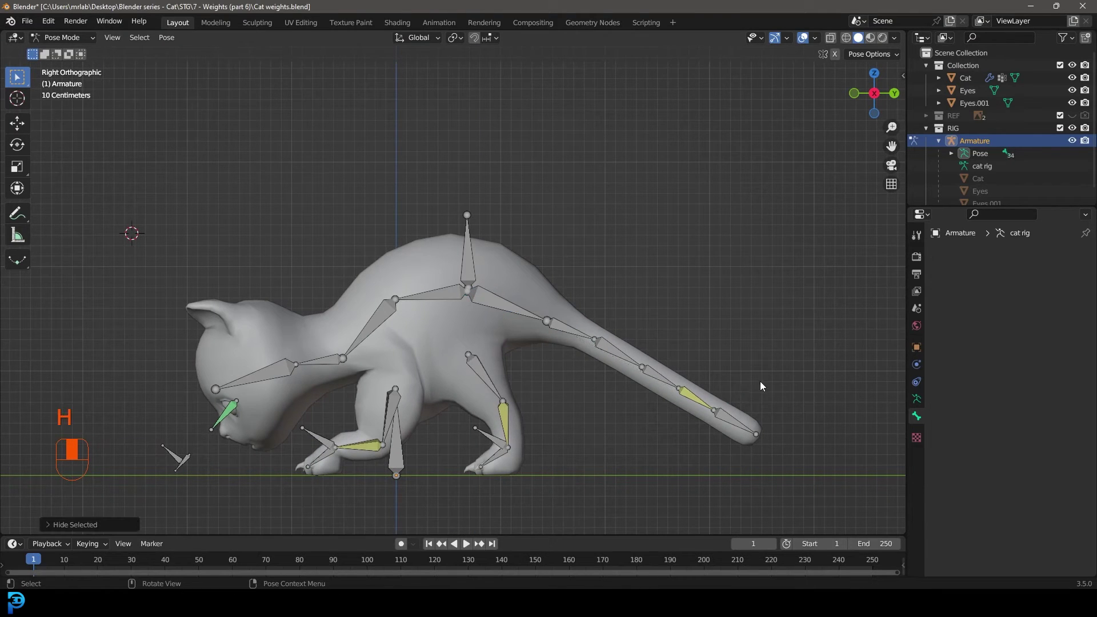
- Reveal the hidden tail IK bone, then move it up and rotate it to curl the tail over the back
{"action": "key", "text": "alt+h"}
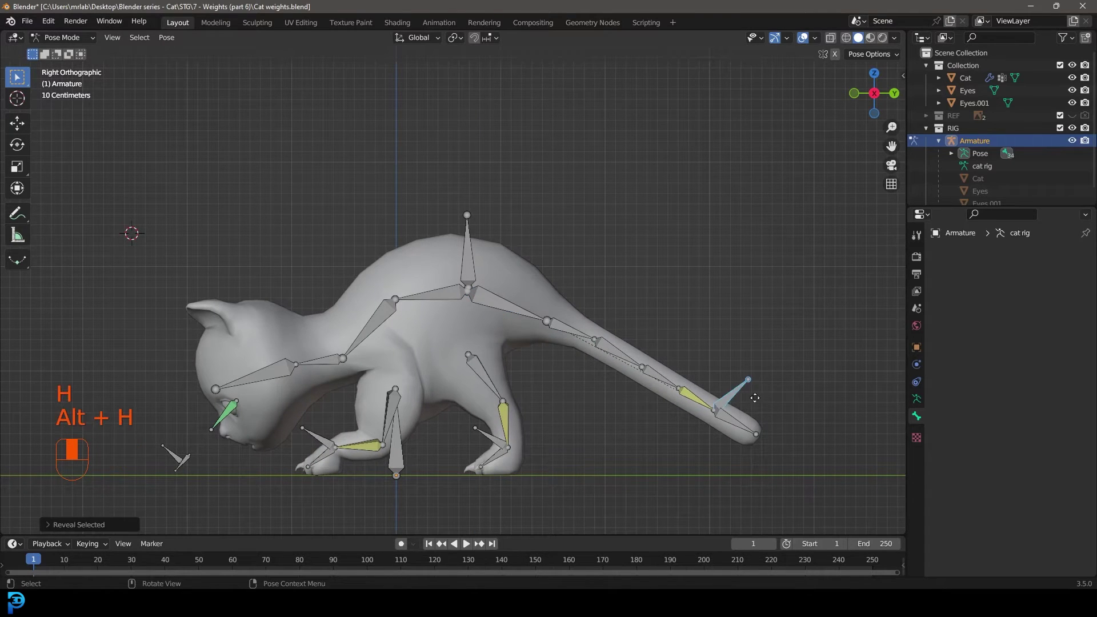
{"action": "key", "text": "g"}
{"action": "left_click", "coordinate": [666, 212]}
{"action": "key", "text": "r"}
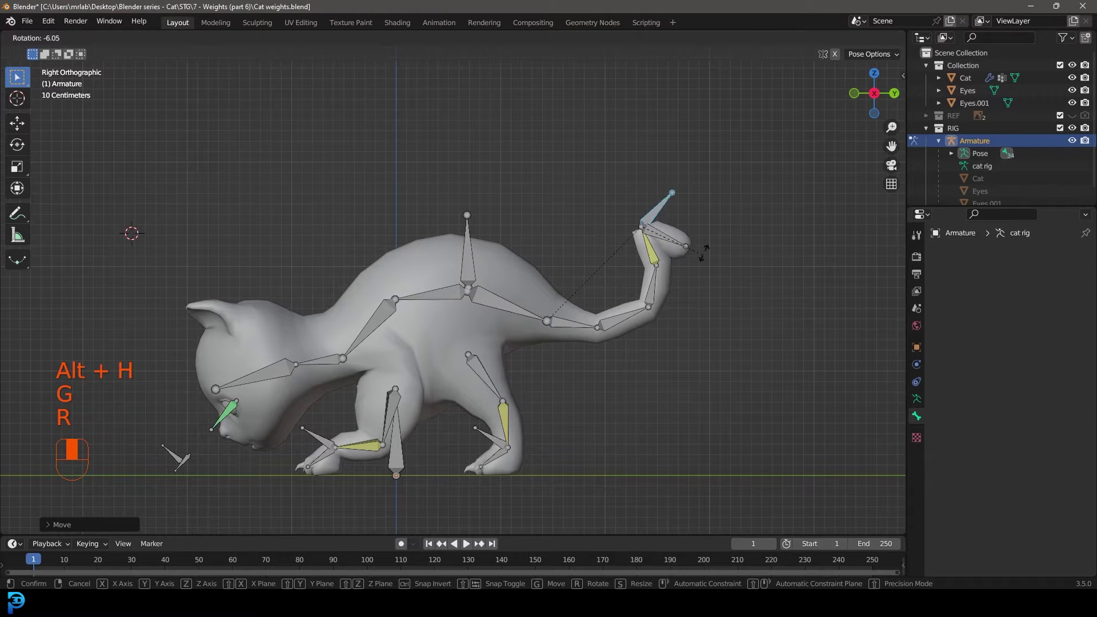
{"action": "left_click", "coordinate": [582, 152]}
- Change the armature's viewport display from Octahedral to B-Bone
{"action": "middle_click_drag", "start_coordinate": [494, 303], "coordinate": [527, 267]}
{"action": "middle_click_drag", "start_coordinate": [669, 202], "coordinate": [584, 214]}
{"action": "scroll", "coordinate": [584, 214], "scroll_direction": "up", "scroll_amount": 2}
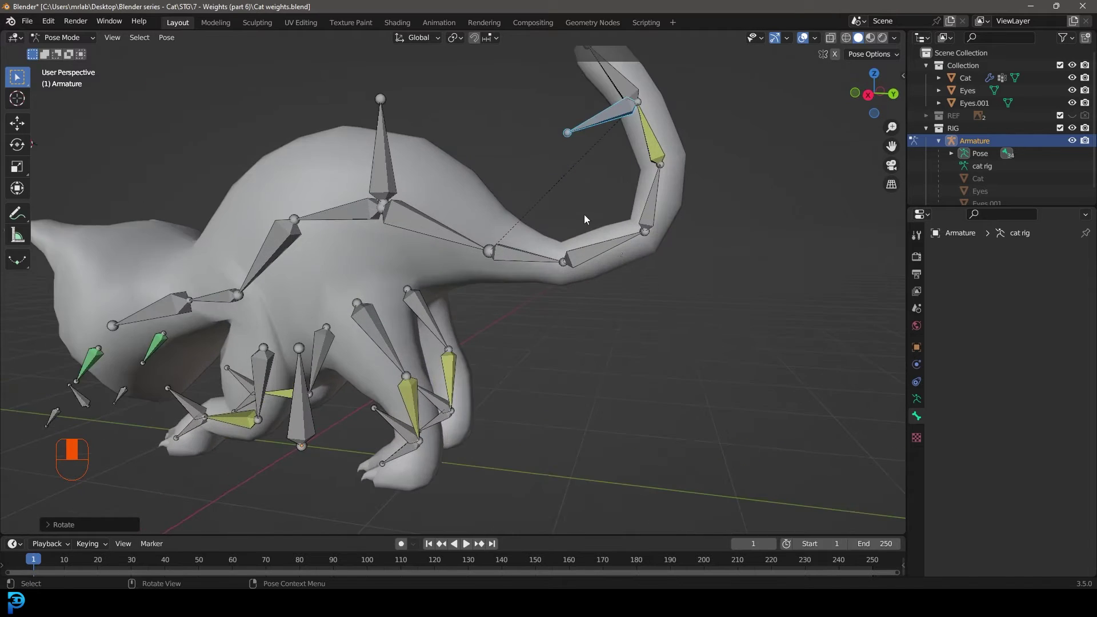
{"action": "middle_click_drag", "start_coordinate": [660, 260], "coordinate": [584, 286], "text": "shift"}
{"action": "scroll", "coordinate": [584, 285], "scroll_direction": "up", "scroll_amount": 3}
{"action": "scroll", "coordinate": [689, 183], "scroll_direction": "down", "scroll_amount": 5}
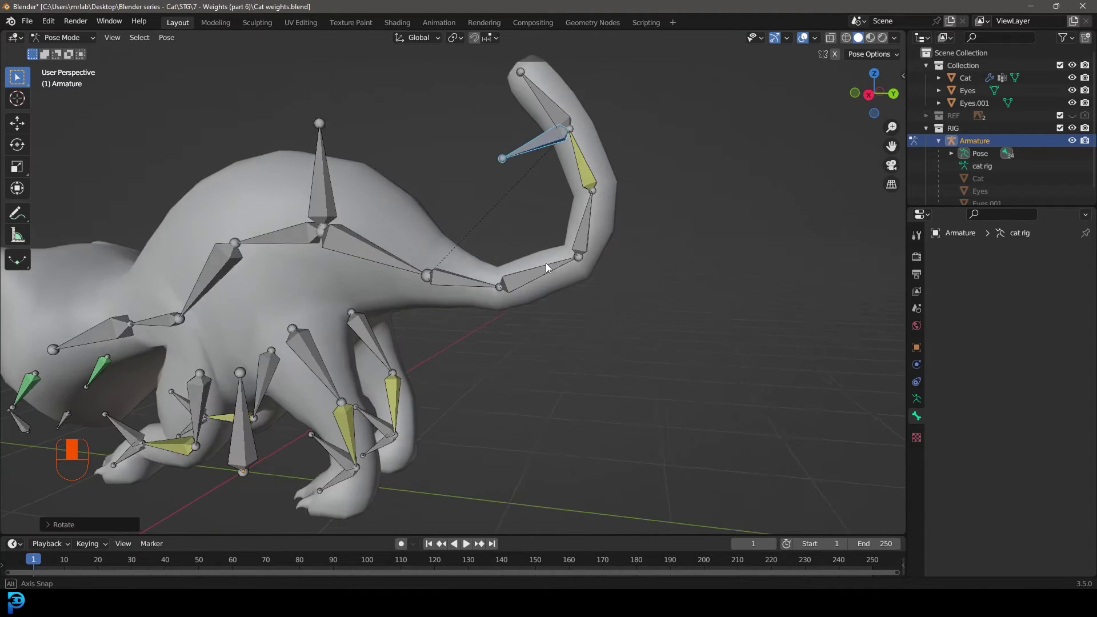
{"action": "left_click", "coordinate": [917, 398]}
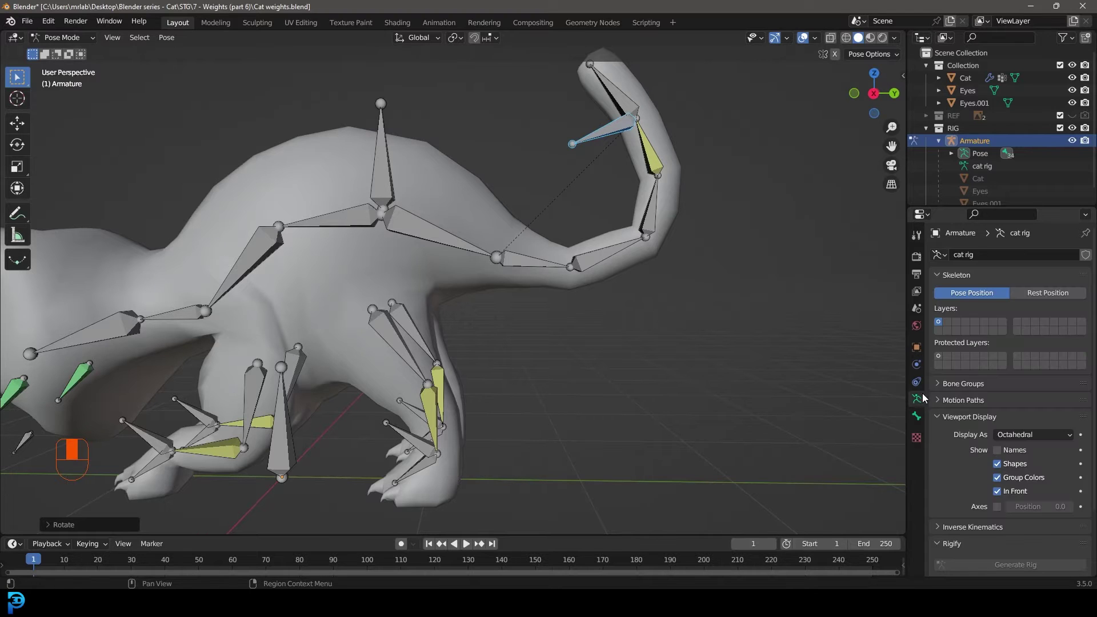
{"action": "left_click", "coordinate": [1017, 440]}
{"action": "left_click", "coordinate": [1015, 483]}
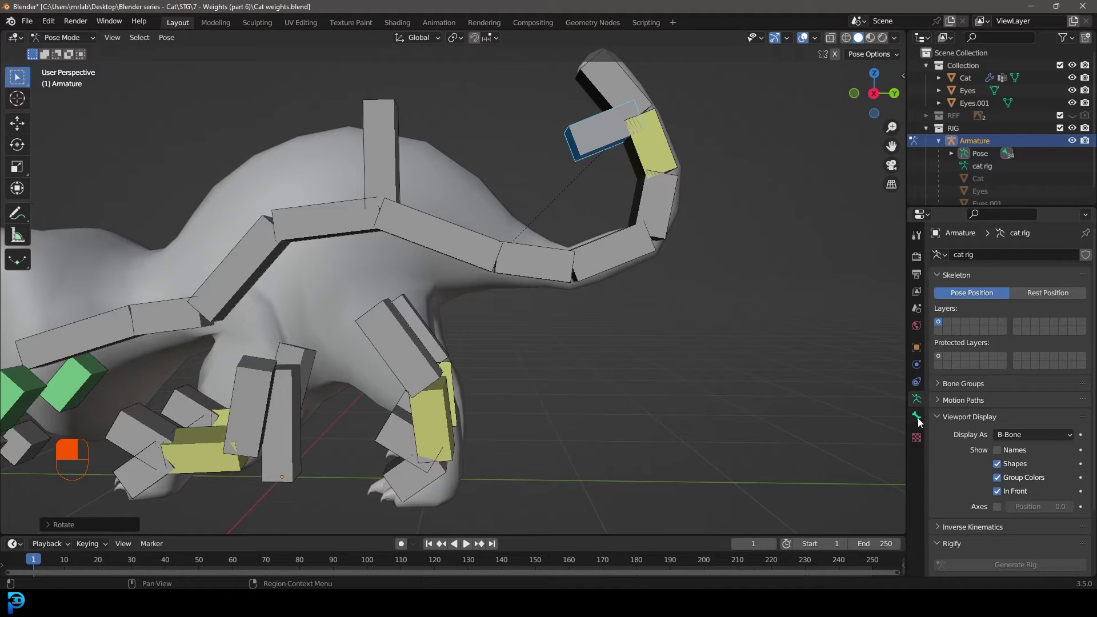
- Set the bendy bone segments to 2 for tail bone Hip.001 and to 3 for Hip.002
{"action": "left_click", "coordinate": [917, 417]}
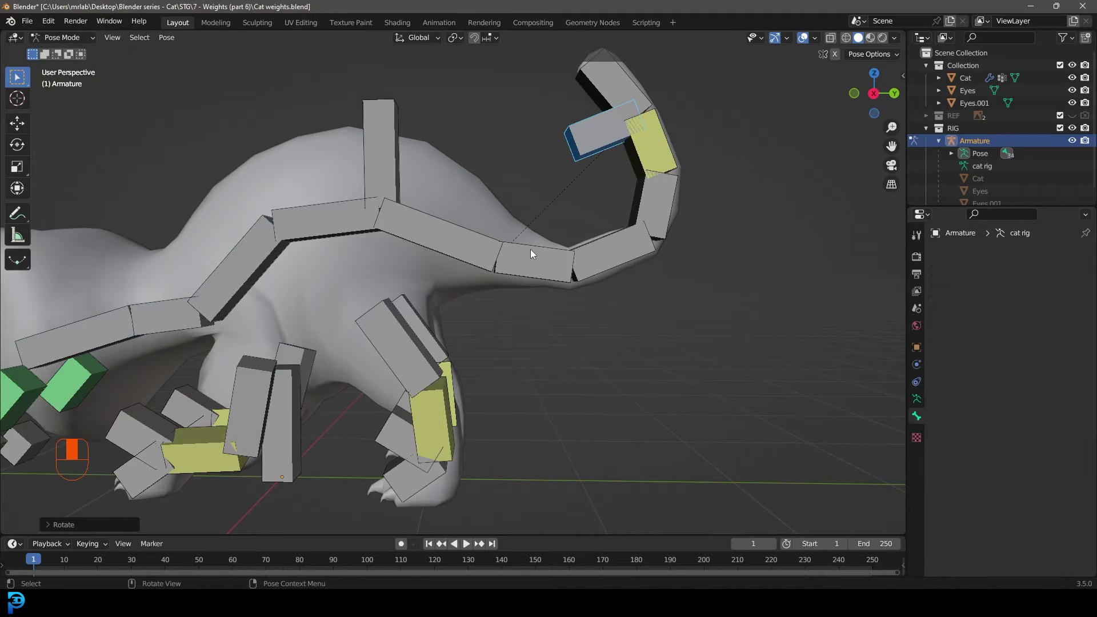
{"action": "left_click", "coordinate": [530, 254]}
{"action": "left_click", "coordinate": [955, 448]}
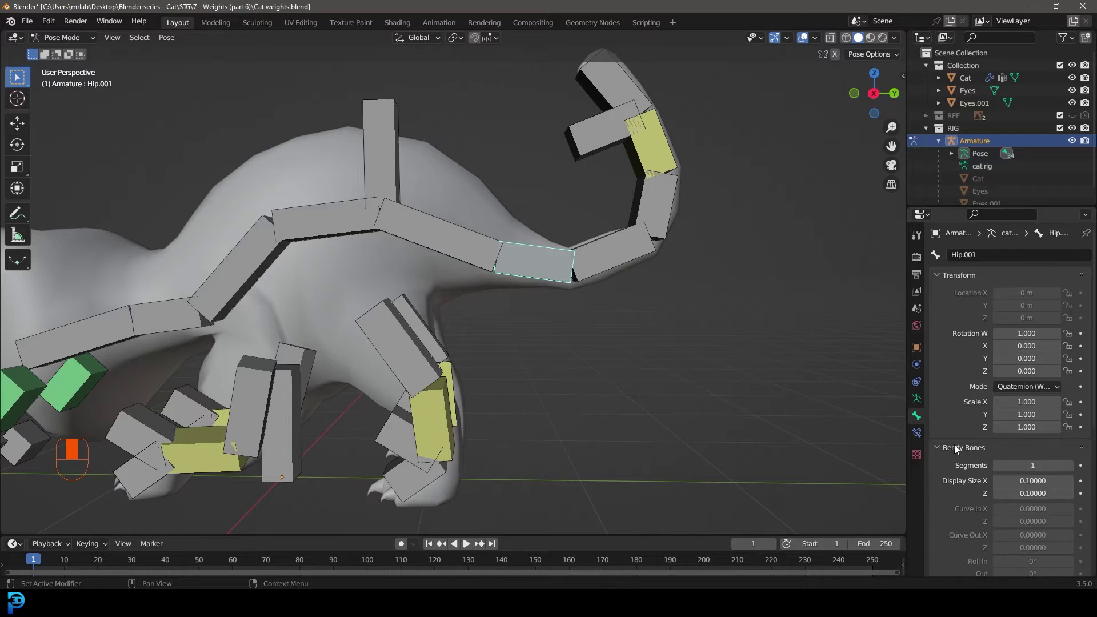
{"action": "left_click", "coordinate": [1069, 466]}
{"action": "left_click", "coordinate": [636, 259]}
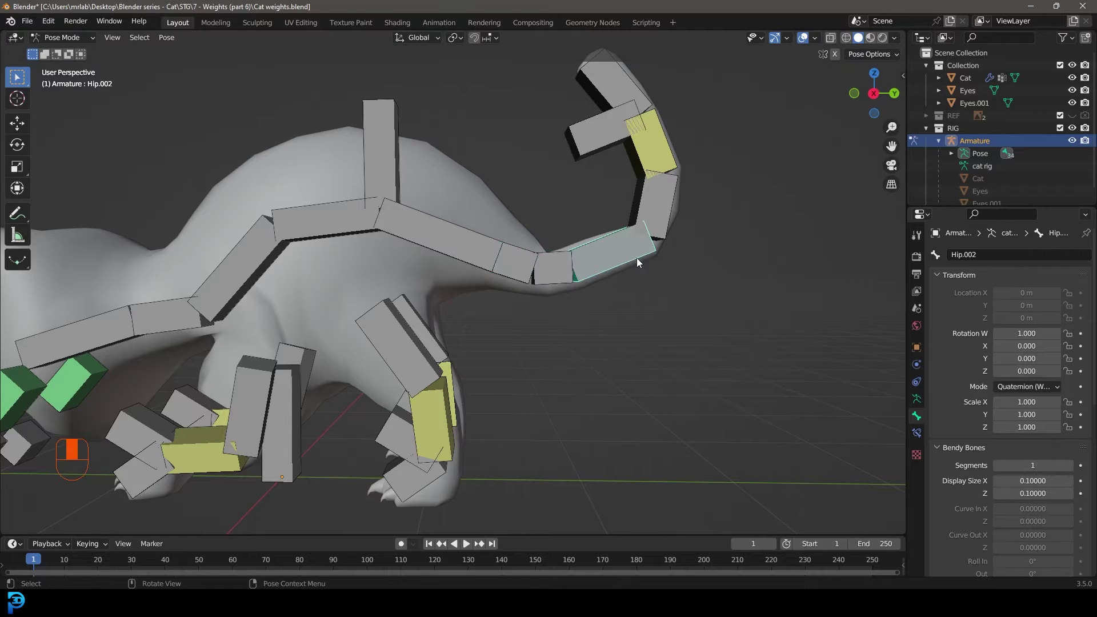
{"action": "left_click", "coordinate": [1069, 465]}
{"action": "left_click", "coordinate": [1069, 466]}
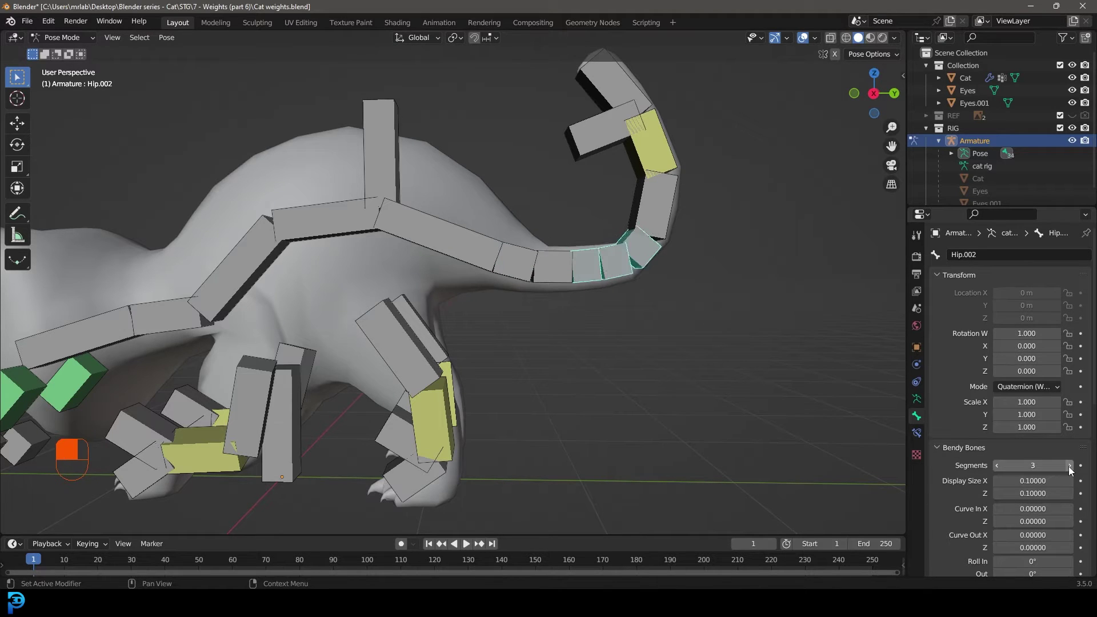
- Set the bendy bone segments to 2 for tail bones Hip.003 and Hip.004
{"action": "middle_click_drag", "start_coordinate": [700, 204], "coordinate": [589, 228]}
{"action": "left_click", "coordinate": [588, 228]}
{"action": "left_click", "coordinate": [1069, 466]}
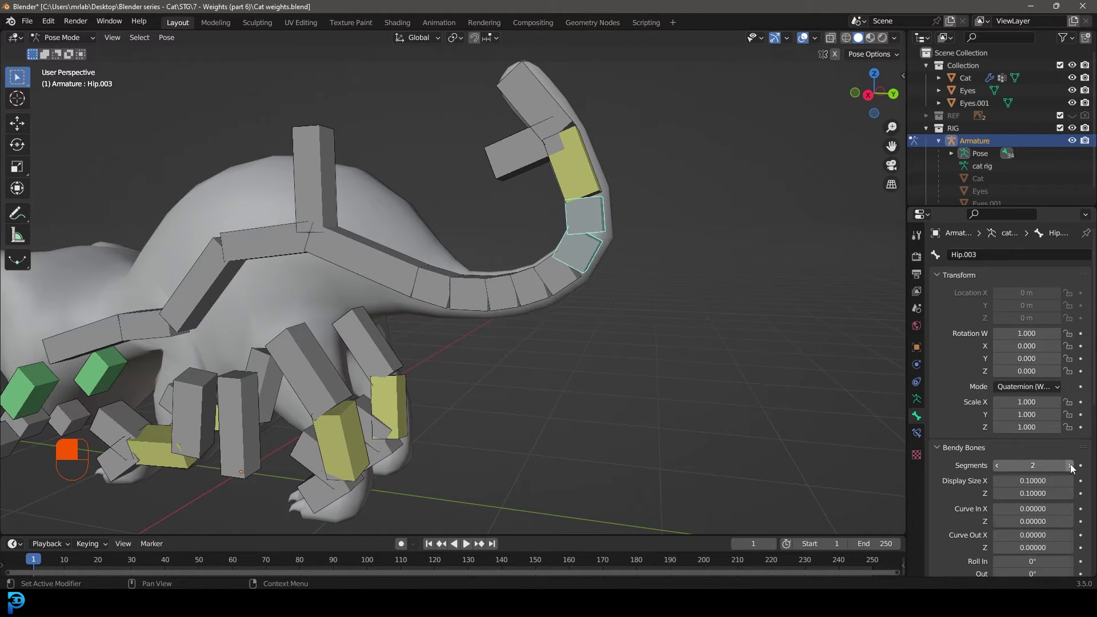
{"action": "left_click", "coordinate": [595, 169]}
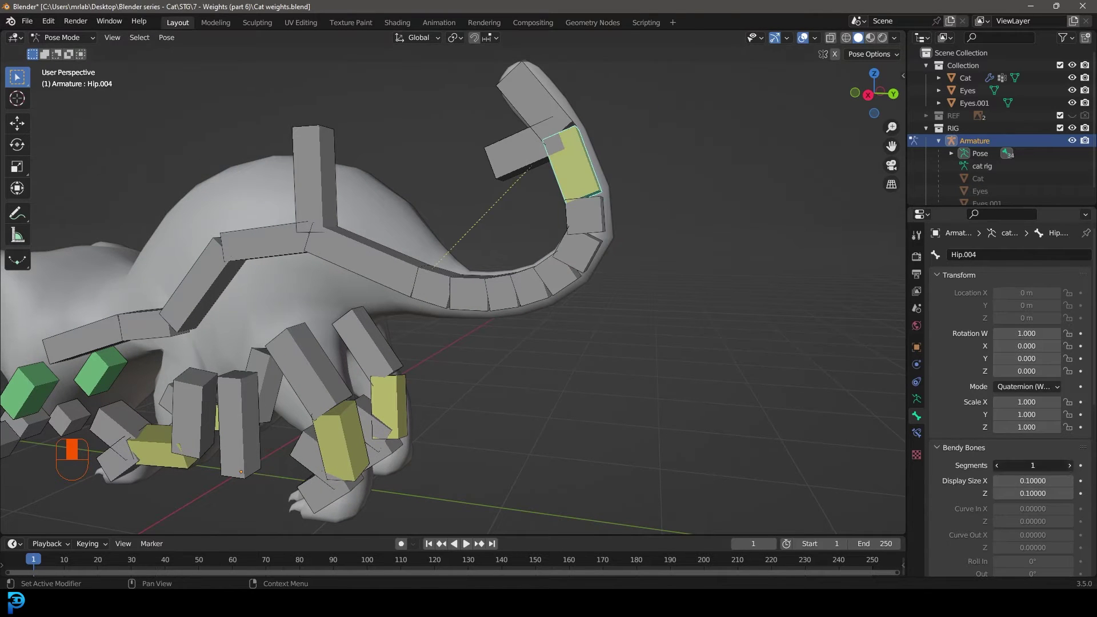
{"action": "middle_click_drag", "start_coordinate": [607, 251], "coordinate": [612, 194]}
{"action": "left_click", "coordinate": [585, 112]}
- Move and rotate the tail_IK bone to test how the segmented tail bends
{"action": "left_click", "coordinate": [605, 196]}
{"action": "key", "text": "g"}
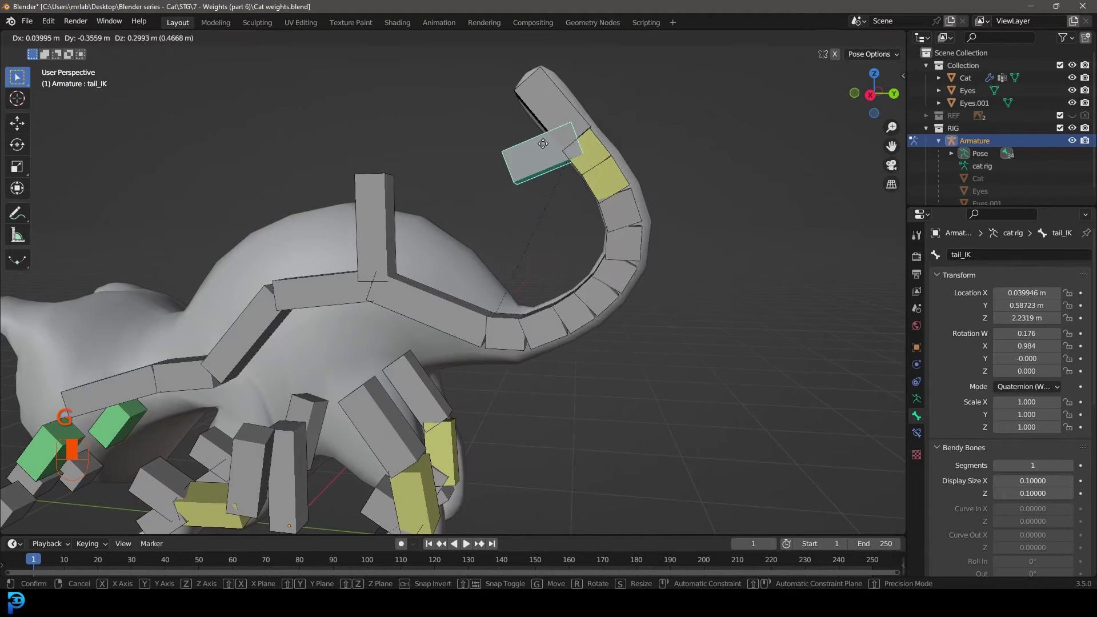
{"action": "left_click", "coordinate": [594, 176]}
{"action": "key", "text": "r"}
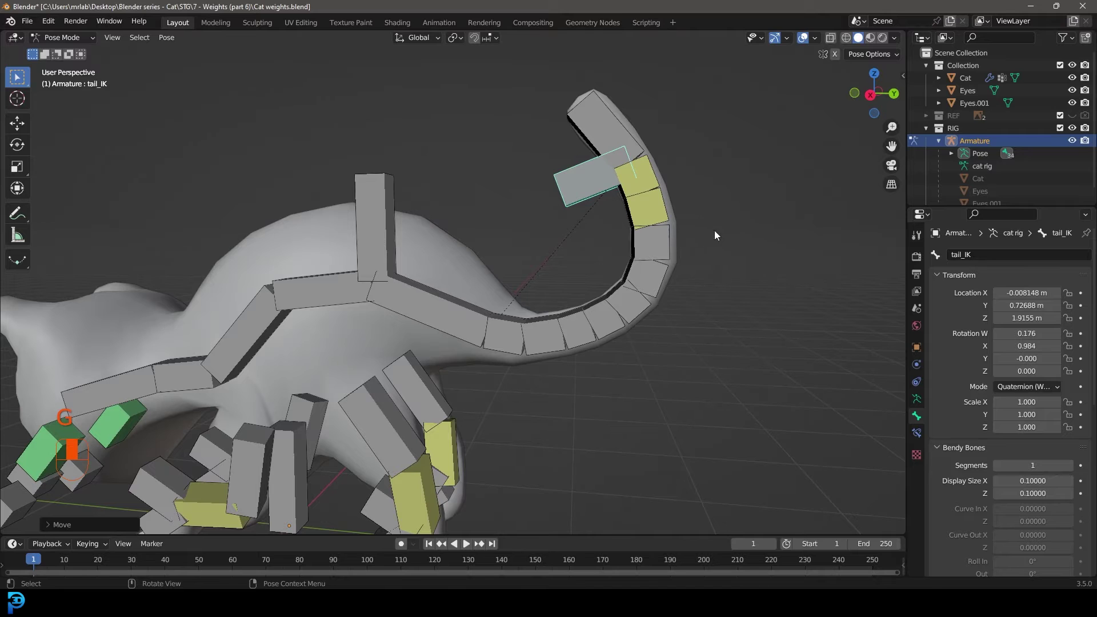
{"action": "left_click", "coordinate": [714, 206]}
- Select all bones and clear their location and rotation to return the rig to its rest pose
{"action": "middle_click_drag", "start_coordinate": [714, 206], "coordinate": [614, 231]}
{"action": "scroll", "coordinate": [614, 231], "scroll_direction": "down", "scroll_amount": 2}
{"action": "scroll", "coordinate": [474, 253], "scroll_direction": "up", "scroll_amount": 3}
{"action": "middle_click_drag", "start_coordinate": [484, 393], "coordinate": [487, 345], "text": "shift"}
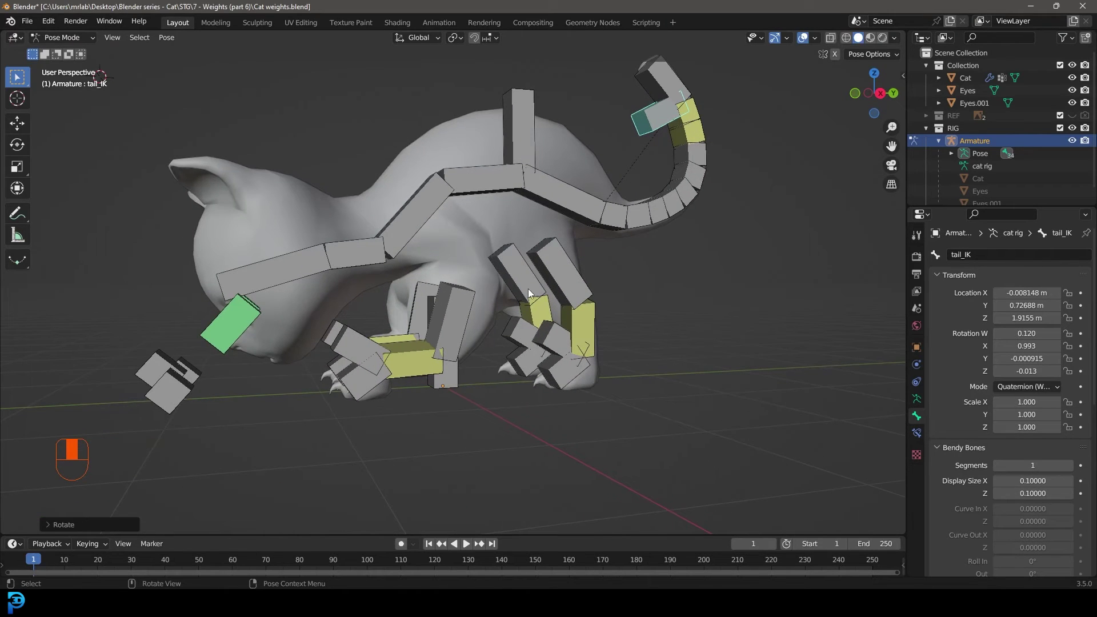
{"action": "key", "text": "a"}
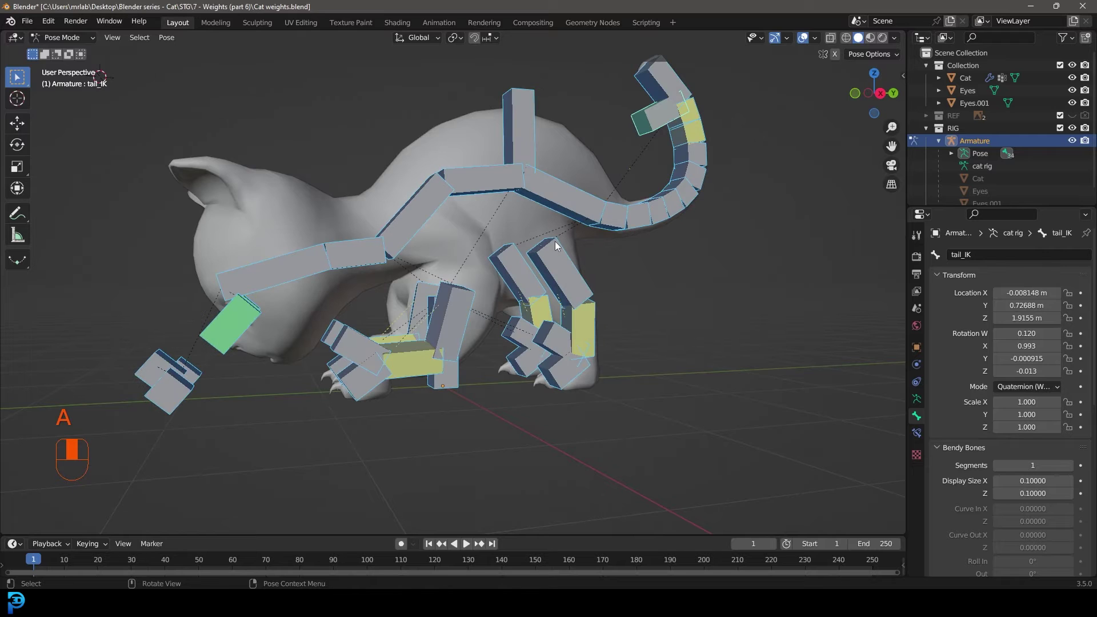
{"action": "key", "text": "alt+g"}
{"action": "key", "text": "alt+r"}
- In Edit Mode, scale down the B-Bone display size of all bones to about 0.017
{"action": "middle_click_drag", "start_coordinate": [554, 241], "coordinate": [382, 335]}
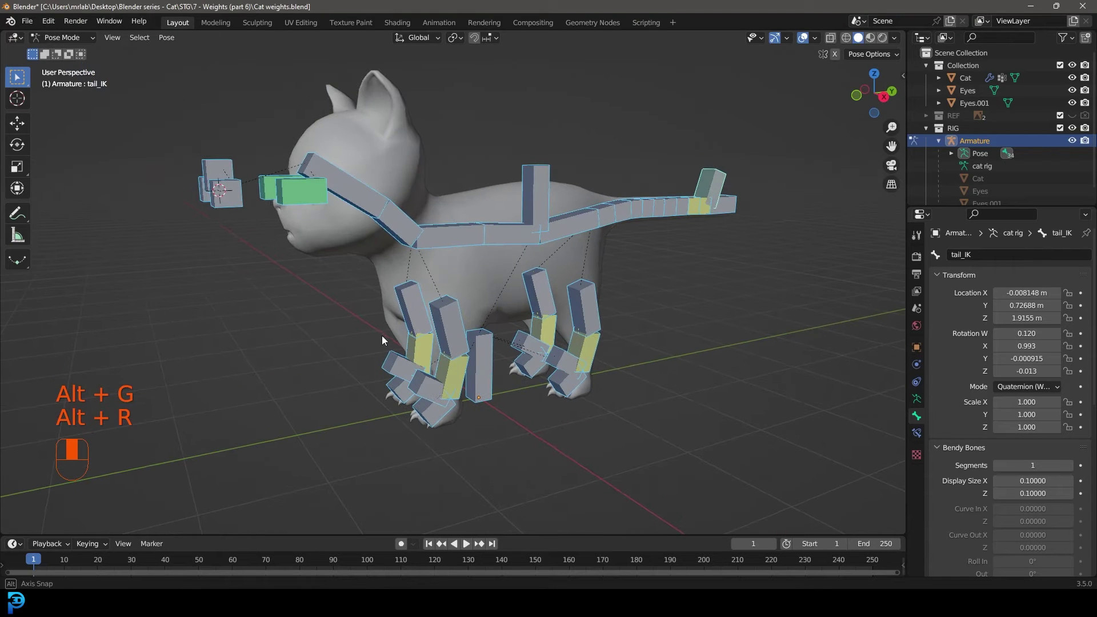
{"action": "left_click", "coordinate": [64, 39]}
{"action": "left_click", "coordinate": [78, 65]}
{"action": "middle_click_drag", "start_coordinate": [526, 233], "coordinate": [529, 246], "text": "shift"}
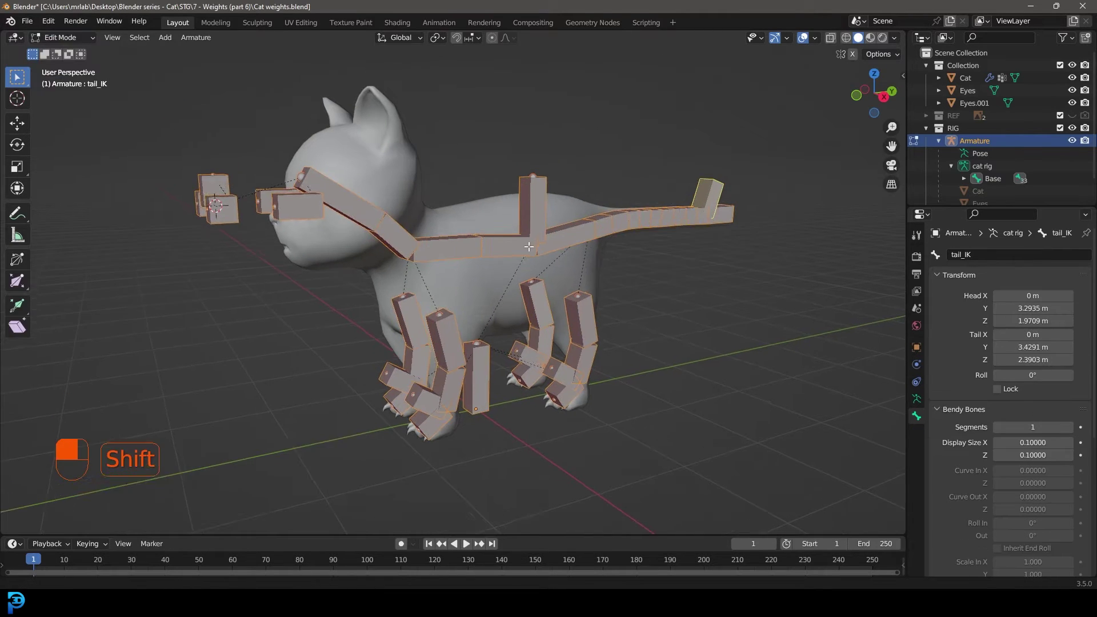
{"action": "scroll", "coordinate": [628, 256], "scroll_direction": "up", "scroll_amount": 1}
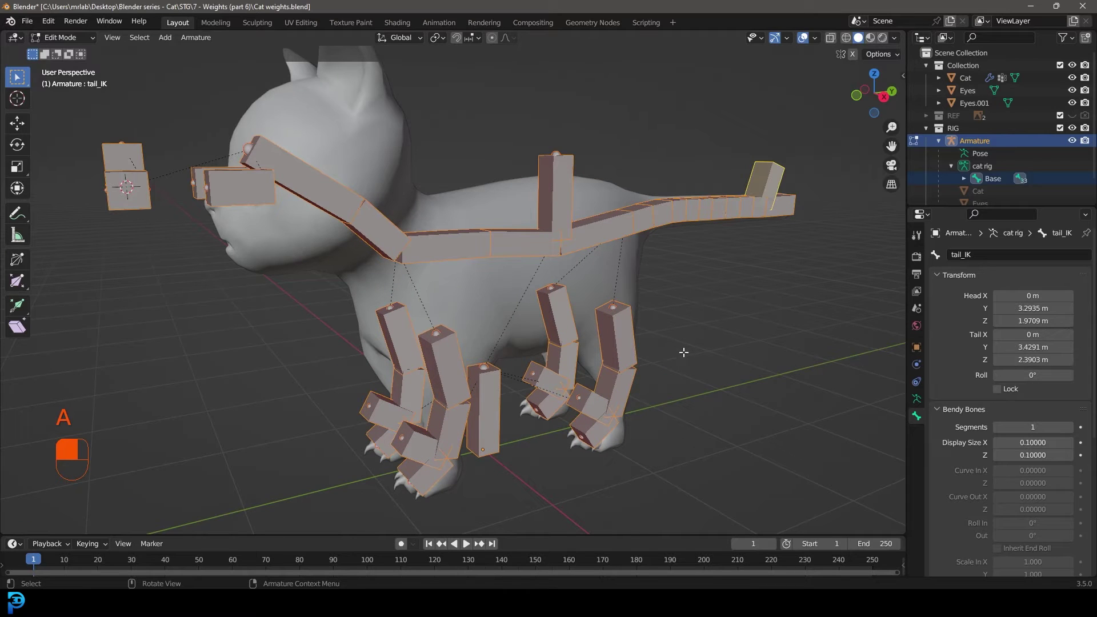
{"action": "key", "text": "ctrl+alt+s"}
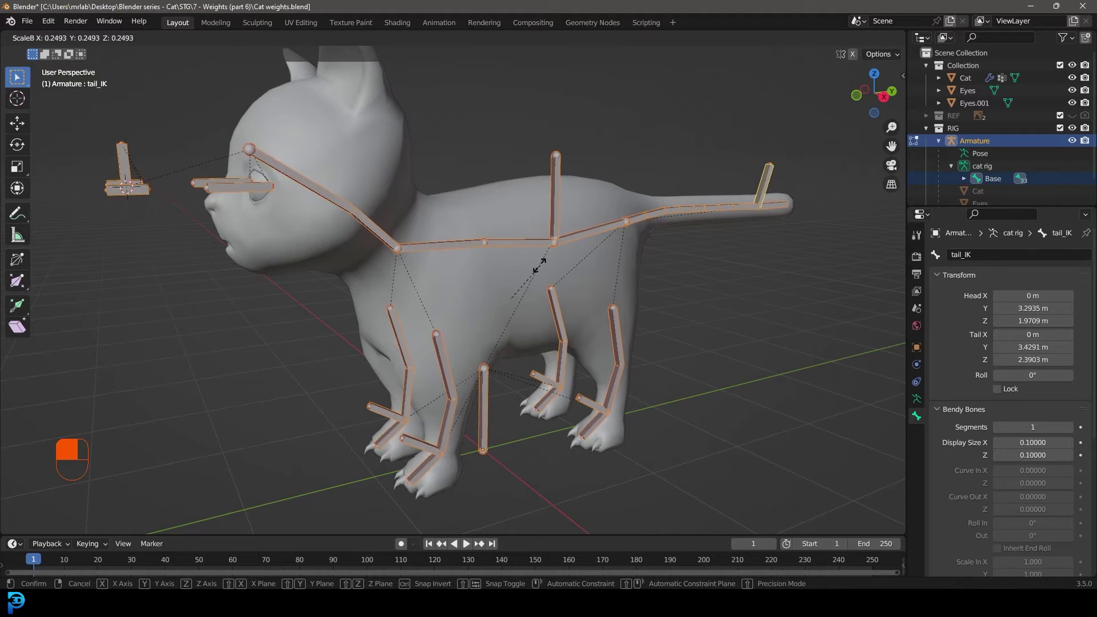
{"action": "left_click", "coordinate": [517, 270]}
- Return to Object Mode and deselect everything
{"action": "middle_click_drag", "start_coordinate": [517, 270], "coordinate": [543, 277]}
{"action": "middle_click_drag", "start_coordinate": [465, 278], "coordinate": [341, 194]}
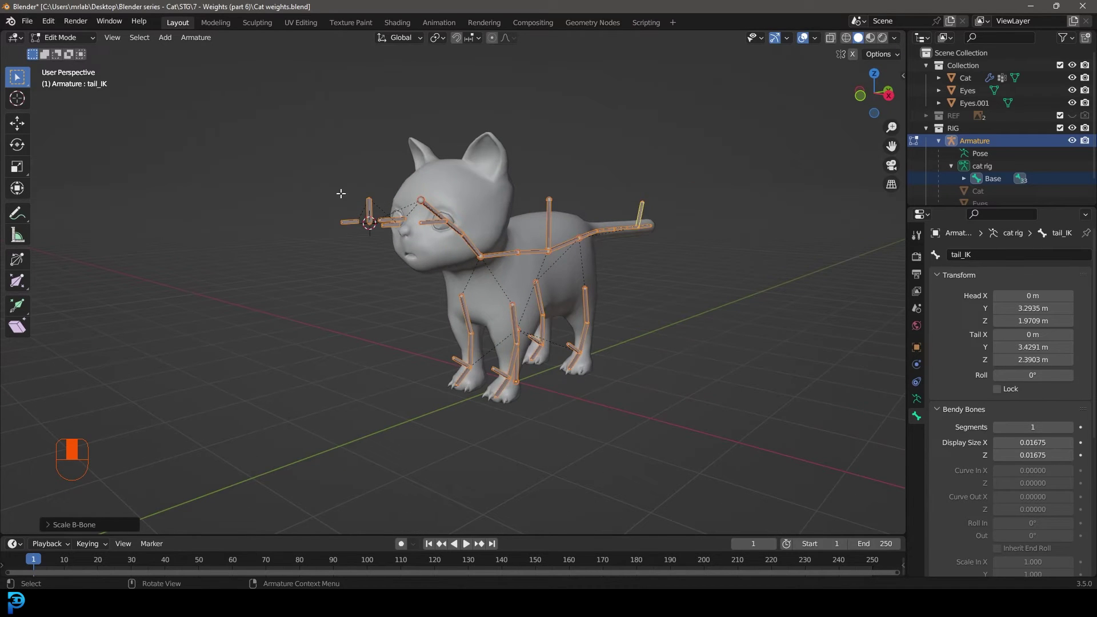
{"action": "left_click", "coordinate": [74, 37]}
{"action": "left_click", "coordinate": [68, 52]}
{"action": "middle_click_drag", "start_coordinate": [521, 201], "coordinate": [459, 224], "text": "shift"}
{"action": "key", "text": "alt+a"}
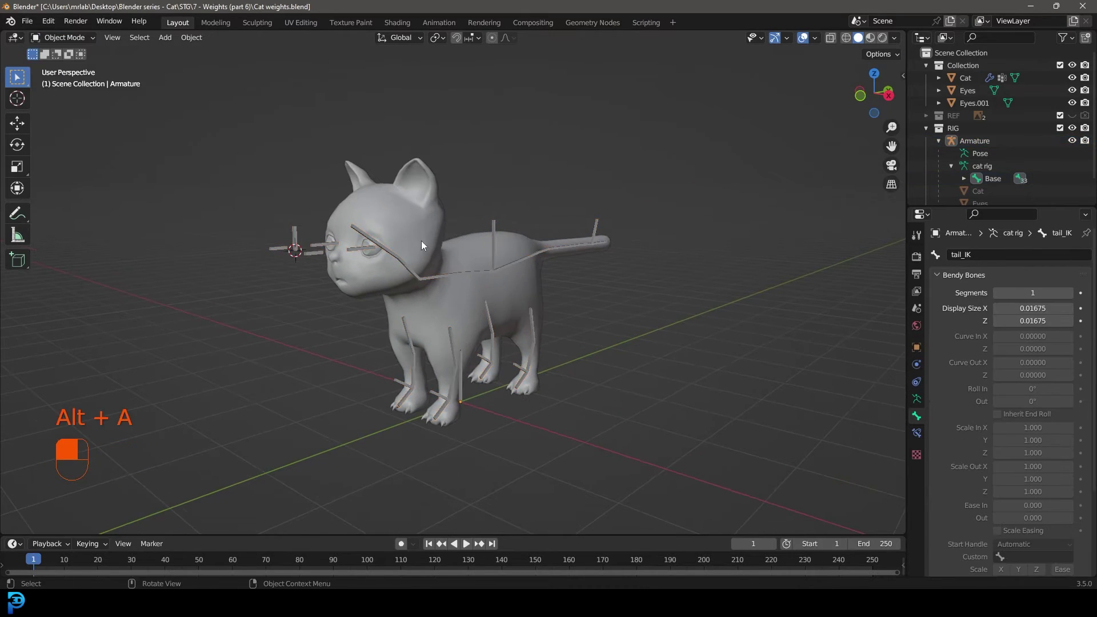
- Select the armature, add the Cat mesh as the active object, and switch to Weight Paint mode
{"action": "left_click", "coordinate": [494, 228]}
{"action": "scroll", "coordinate": [479, 242], "scroll_direction": "up", "scroll_amount": 2}
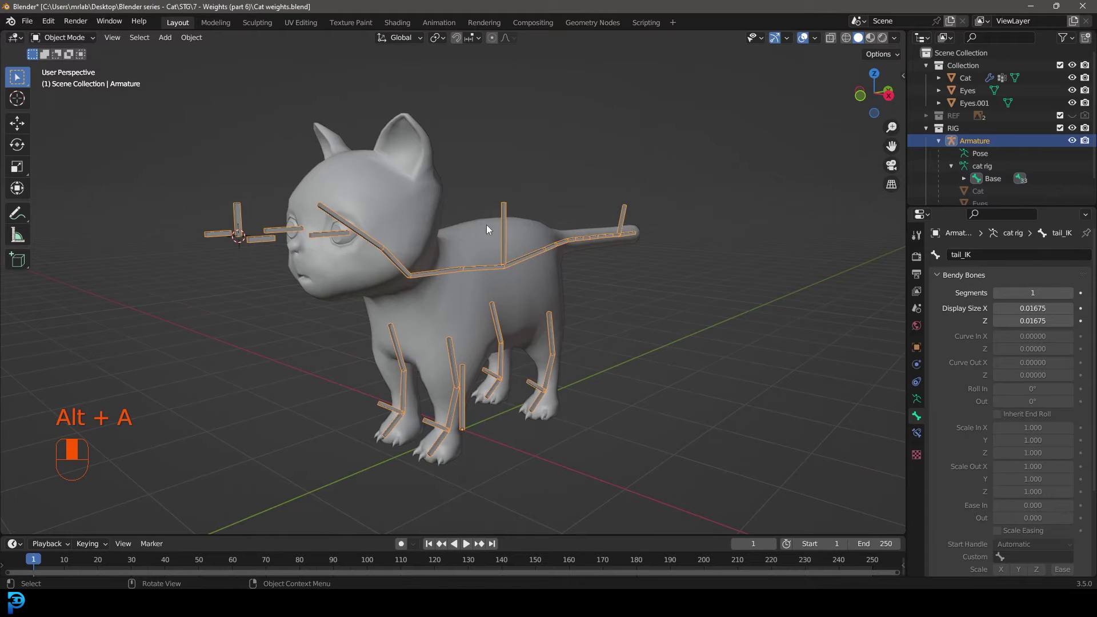
{"action": "middle_click_drag", "start_coordinate": [442, 189], "coordinate": [473, 228]}
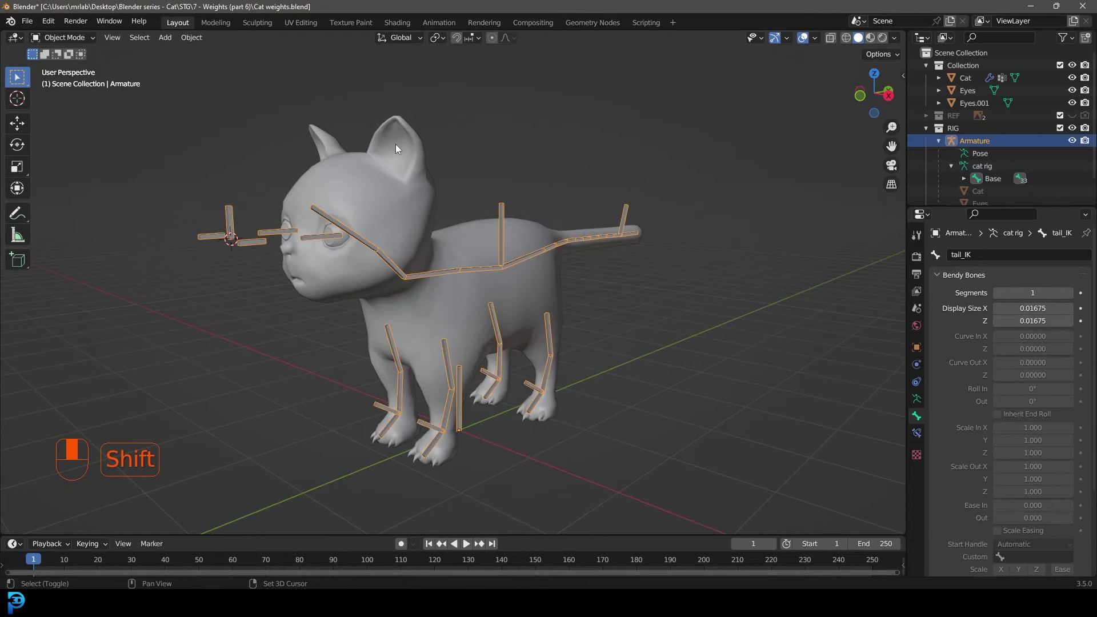
{"action": "left_click", "coordinate": [423, 159], "text": "shift"}
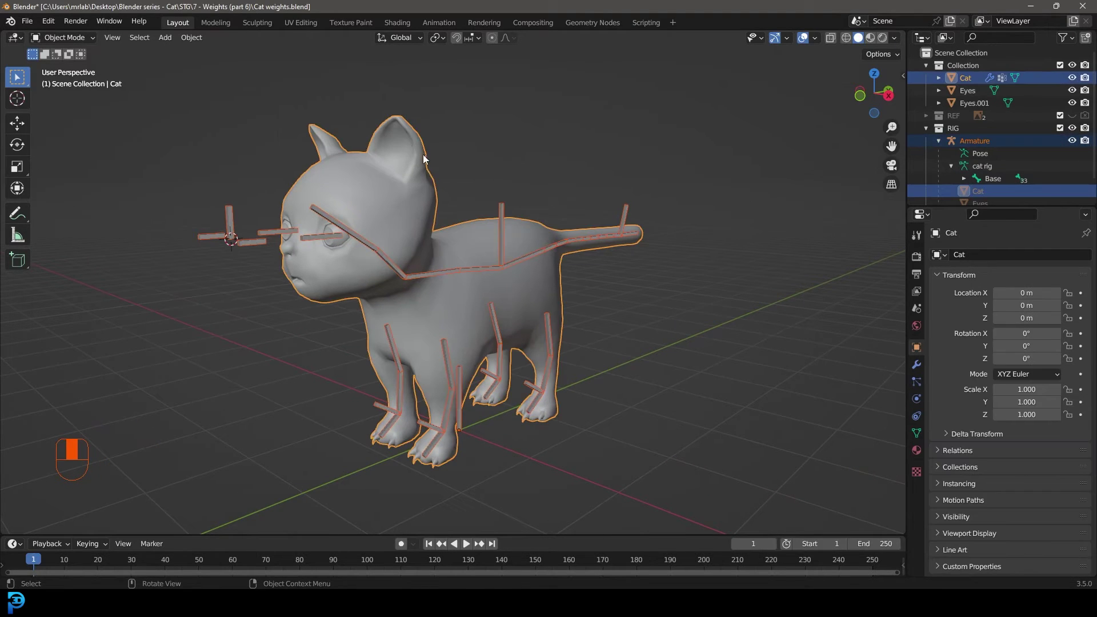
{"action": "left_click", "coordinate": [80, 38]}
{"action": "left_click", "coordinate": [79, 107]}
- Select the front lower arm.L bone to inspect its weights on the left front leg
{"action": "mouse_move", "coordinate": [340, 245]}
{"action": "middle_mouse_down"}
{"action": "mouse_move", "coordinate": [504, 280]}
{"action": "mouse_move", "coordinate": [538, 204]}
{"action": "mouse_move", "coordinate": [513, 216]}
{"action": "middle_mouse_up"}
{"action": "scroll", "coordinate": [489, 270], "scroll_direction": "up", "scroll_amount": 6}
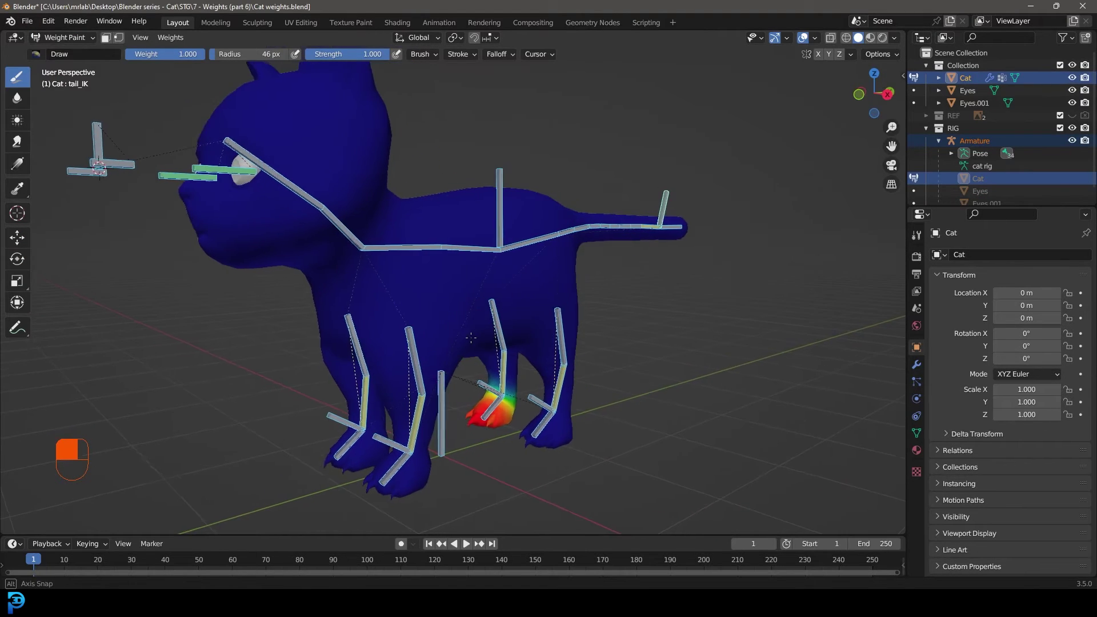
{"action": "left_click", "coordinate": [483, 272], "text": "ctrl"}
{"action": "mouse_move", "coordinate": [483, 272]}
{"action": "middle_mouse_down"}
{"action": "mouse_move", "coordinate": [574, 266]}
{"action": "mouse_move", "coordinate": [626, 295]}
{"action": "middle_mouse_up"}
{"action": "scroll", "coordinate": [634, 298], "scroll_direction": "up", "scroll_amount": 2}
{"action": "left_click", "coordinate": [650, 303]}
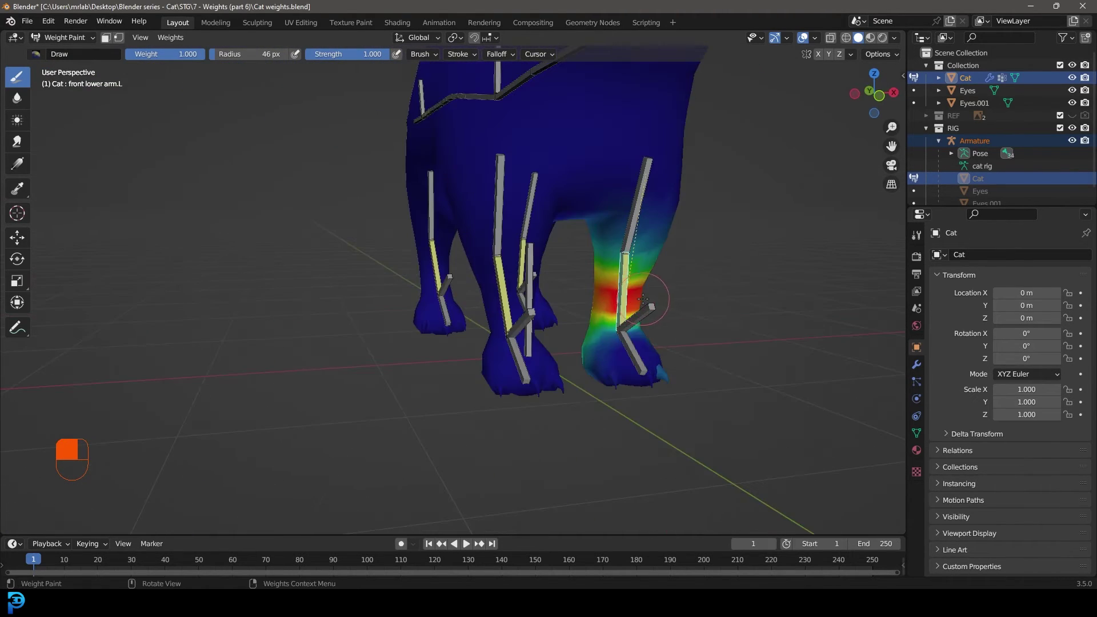
{"action": "scroll", "coordinate": [644, 301], "scroll_direction": "up", "scroll_amount": 2}
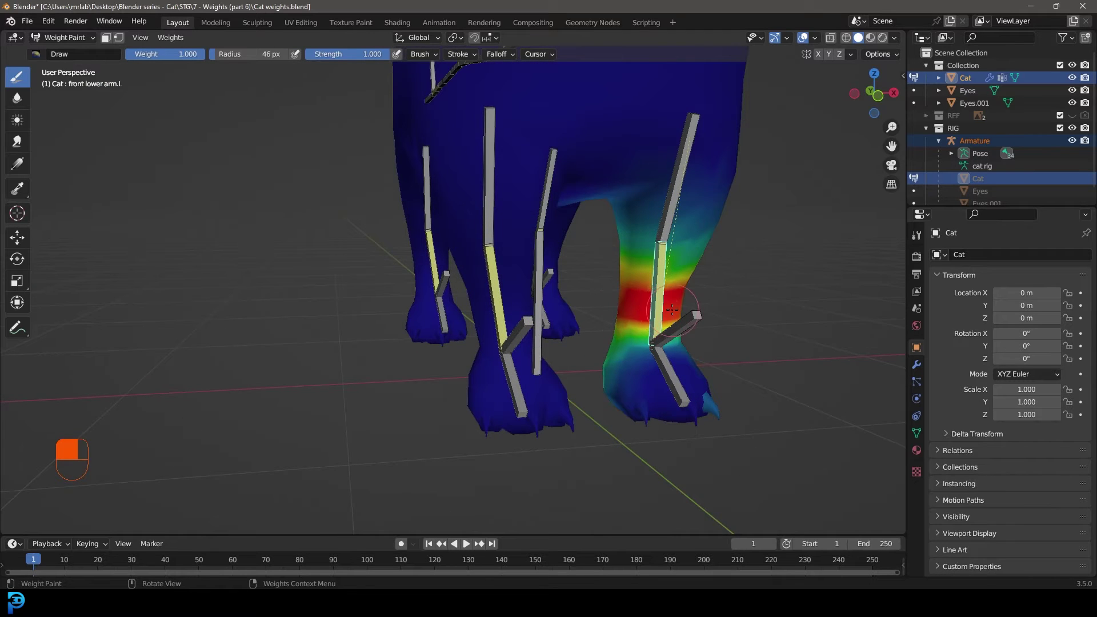
{"action": "scroll", "coordinate": [672, 309], "scroll_direction": "down", "scroll_amount": 3}
- Select the lower arm bone of the right front leg to inspect its weights, then clear the selection
{"action": "key", "text": "ctrl"}
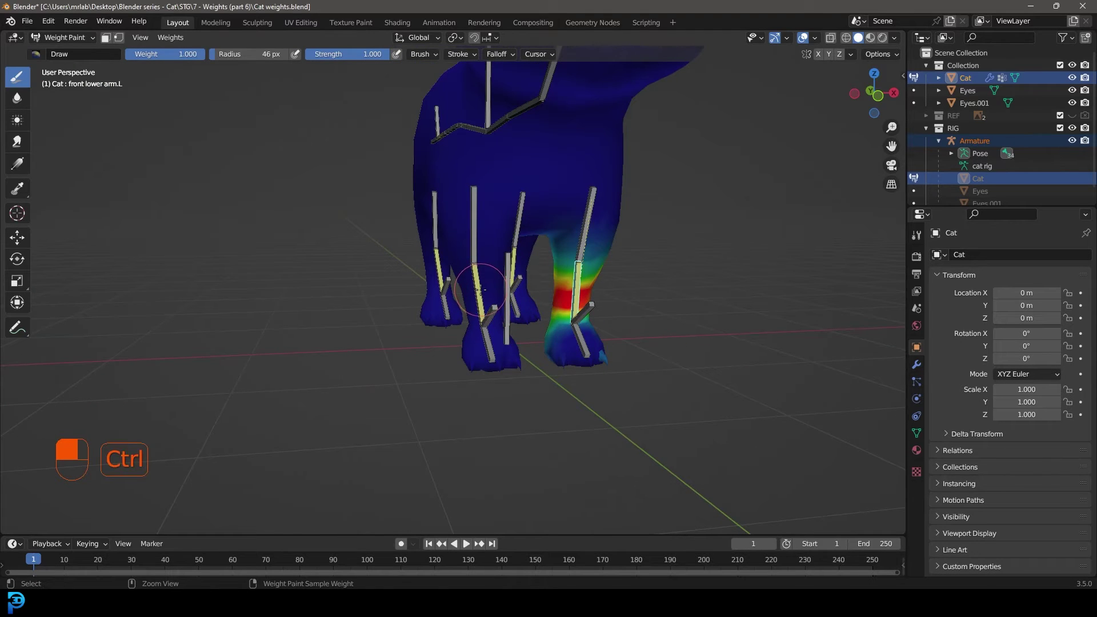
{"action": "left_click", "coordinate": [480, 289], "text": "ctrl"}
{"action": "middle_click_drag", "start_coordinate": [480, 289], "coordinate": [438, 303]}
{"action": "scroll", "coordinate": [538, 297], "scroll_direction": "up", "scroll_amount": 1}
{"action": "scroll", "coordinate": [424, 235], "scroll_direction": "down", "scroll_amount": 2}
{"action": "scroll", "coordinate": [454, 264], "scroll_direction": "up", "scroll_amount": 2}
{"action": "middle_click_drag", "start_coordinate": [424, 235], "coordinate": [472, 249], "text": "shift"}
{"action": "key", "text": "alt+a"}
{"action": "scroll", "coordinate": [468, 255], "scroll_direction": "down", "scroll_amount": 4}
{"action": "scroll", "coordinate": [474, 260], "scroll_direction": "up", "scroll_amount": 2}
{"action": "middle_click_drag", "start_coordinate": [408, 354], "coordinate": [474, 297], "text": "shift"}
- Select the paw.L bone and paint weight 1.000 onto the claws and toes of the left front paw
{"action": "left_click", "coordinate": [448, 269], "text": "ctrl"}
{"action": "scroll", "coordinate": [457, 267], "scroll_direction": "down", "scroll_amount": 2}
{"action": "scroll", "coordinate": [431, 245], "scroll_direction": "up", "scroll_amount": 6}
{"action": "scroll", "coordinate": [431, 239], "scroll_direction": "down", "scroll_amount": 2}
{"action": "scroll", "coordinate": [528, 258], "scroll_direction": "down", "scroll_amount": 4}
{"action": "scroll", "coordinate": [592, 258], "scroll_direction": "up", "scroll_amount": 3}
{"action": "scroll", "coordinate": [475, 297], "scroll_direction": "up", "scroll_amount": 2}
{"action": "middle_click_drag", "start_coordinate": [475, 297], "coordinate": [539, 296]}
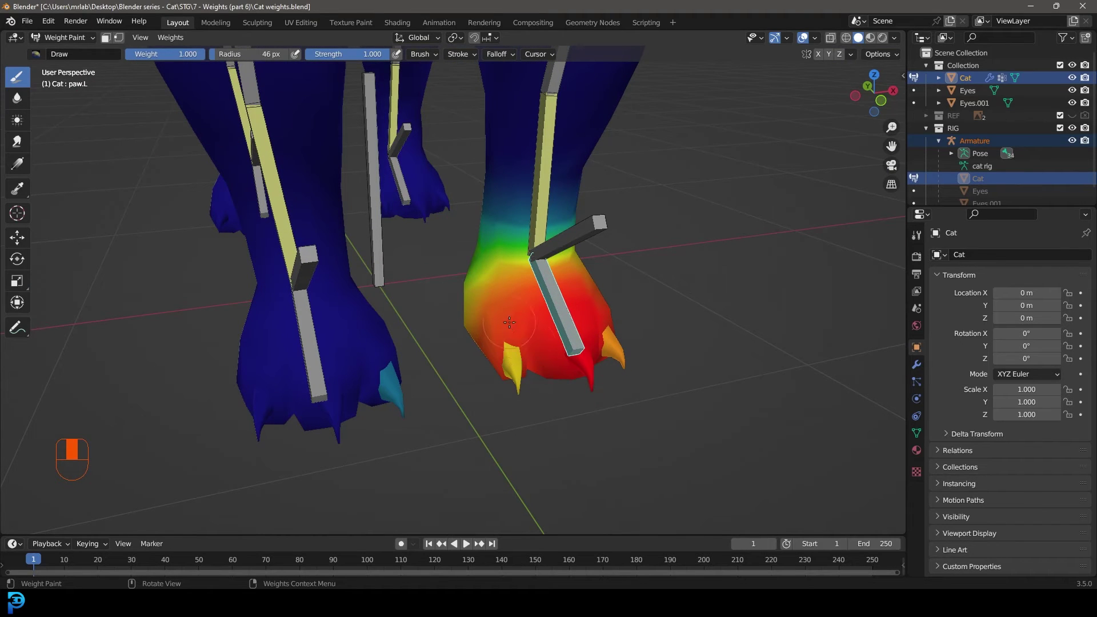
{"action": "mouse_move", "coordinate": [510, 349]}
{"action": "left_mouse_down"}
{"action": "mouse_move", "coordinate": [512, 370]}
{"action": "mouse_move", "coordinate": [518, 353]}
{"action": "left_mouse_up"}
{"action": "scroll", "coordinate": [518, 353], "scroll_direction": "down", "scroll_amount": 3}
{"action": "middle_click_drag", "start_coordinate": [518, 353], "coordinate": [553, 359]}
{"action": "scroll", "coordinate": [553, 359], "scroll_direction": "up", "scroll_amount": 2}
{"action": "left_click_drag", "start_coordinate": [554, 360], "coordinate": [568, 394]}
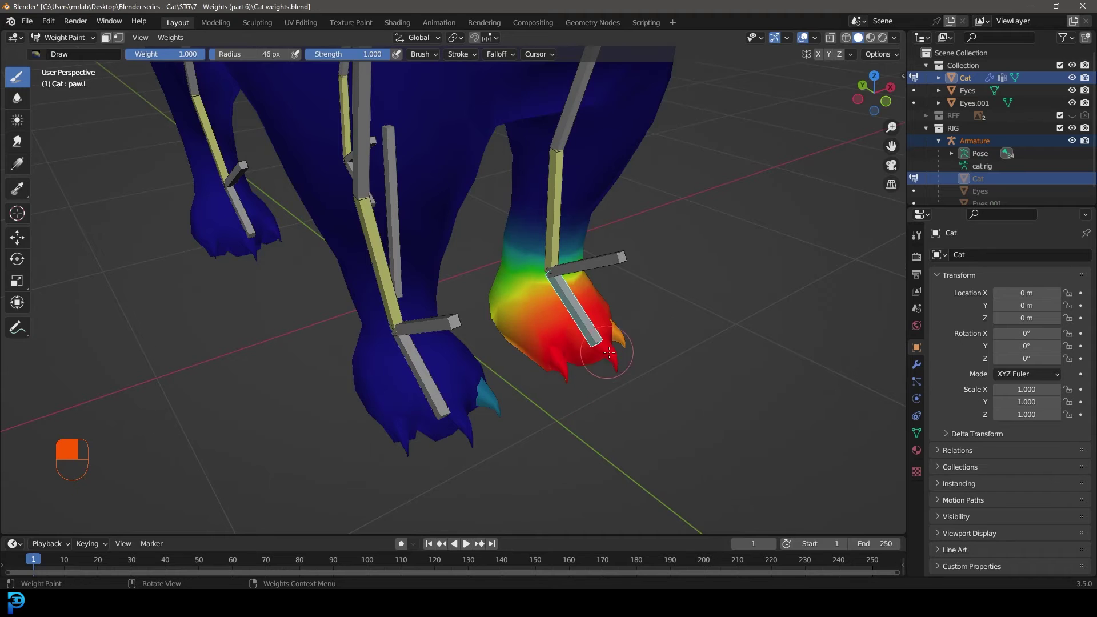
- Paint paw.L weight onto the side and heel of the left front paw with the Draw brush
{"action": "scroll", "coordinate": [635, 335], "scroll_direction": "down", "scroll_amount": 2}
{"action": "middle_click_drag", "start_coordinate": [635, 335], "coordinate": [386, 264]}
{"action": "scroll", "coordinate": [387, 264], "scroll_direction": "up", "scroll_amount": 2}
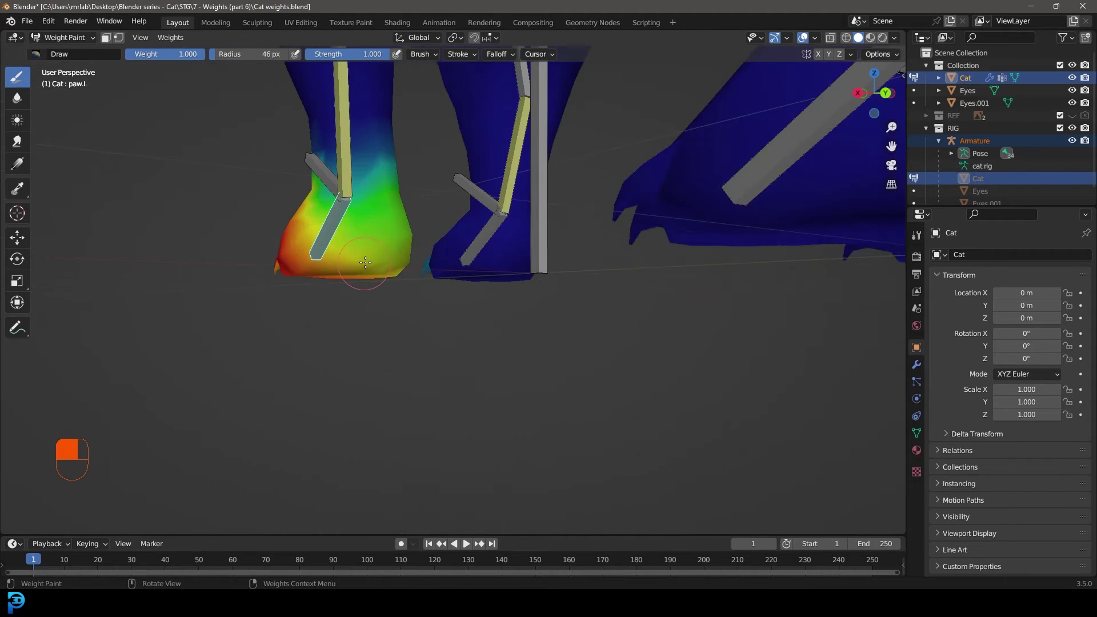
{"action": "left_click", "coordinate": [391, 302]}
{"action": "mouse_move", "coordinate": [391, 302]}
{"action": "middle_mouse_down"}
{"action": "mouse_move", "coordinate": [400, 216]}
{"action": "mouse_move", "coordinate": [475, 218]}
{"action": "mouse_move", "coordinate": [613, 284]}
{"action": "mouse_move", "coordinate": [558, 191]}
{"action": "mouse_move", "coordinate": [661, 379]}
{"action": "mouse_move", "coordinate": [437, 376]}
{"action": "mouse_move", "coordinate": [533, 299]}
{"action": "mouse_move", "coordinate": [458, 350]}
{"action": "middle_mouse_up"}
{"action": "scroll", "coordinate": [543, 324], "scroll_direction": "up", "scroll_amount": 3}
- Select the back paw.L bone and set the brush radius to 75 px for the left back paw's weights
{"action": "middle_click_drag", "start_coordinate": [589, 278], "coordinate": [383, 463], "text": "shift"}
{"action": "left_click", "coordinate": [563, 329], "text": "ctrl"}
{"action": "middle_click_drag", "start_coordinate": [393, 355], "coordinate": [497, 371]}
{"action": "mouse_move", "coordinate": [498, 371]}
{"action": "middle_mouse_down", "text": "shift"}
{"action": "mouse_move", "coordinate": [429, 354]}
{"action": "mouse_move", "coordinate": [464, 341]}
{"action": "mouse_move", "coordinate": [343, 343]}
{"action": "mouse_move", "coordinate": [489, 306]}
{"action": "mouse_move", "coordinate": [543, 343]}
{"action": "mouse_move", "coordinate": [489, 377]}
{"action": "middle_mouse_up", "text": "shift"}
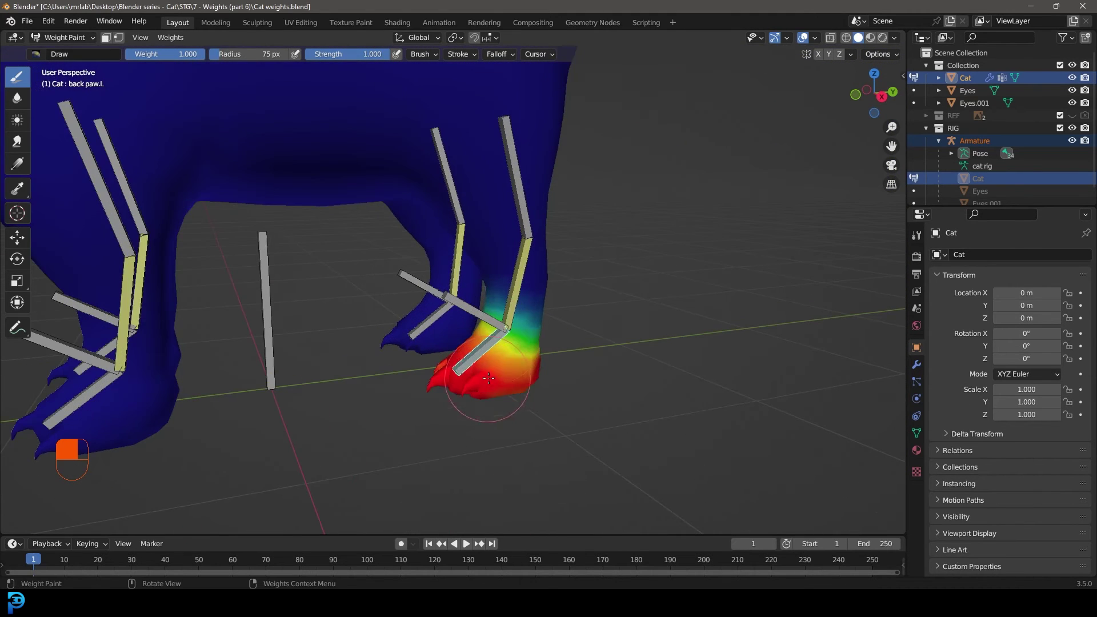
- Select the back leg_IK.L bone and test the left back paw's deformation with a trial move and trackball rotation, cancelling both
{"action": "left_click", "coordinate": [473, 312], "text": "ctrl"}
{"action": "mouse_move", "coordinate": [474, 312]}
{"action": "middle_mouse_down"}
{"action": "mouse_move", "coordinate": [480, 331]}
{"action": "mouse_move", "coordinate": [477, 312]}
{"action": "mouse_move", "coordinate": [491, 320]}
{"action": "middle_mouse_up"}
{"action": "key", "text": "g"}
{"action": "right_click", "coordinate": [483, 320]}
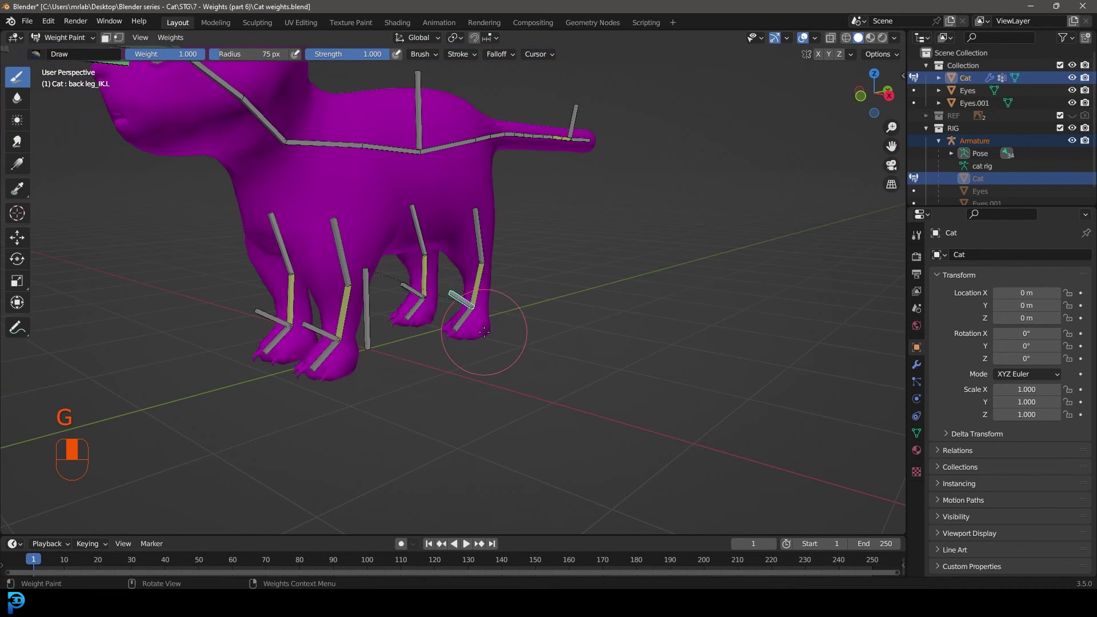
{"action": "scroll", "coordinate": [488, 324], "scroll_direction": "up", "scroll_amount": 3}
{"action": "key", "text": "r"}
{"action": "key", "text": "r"}
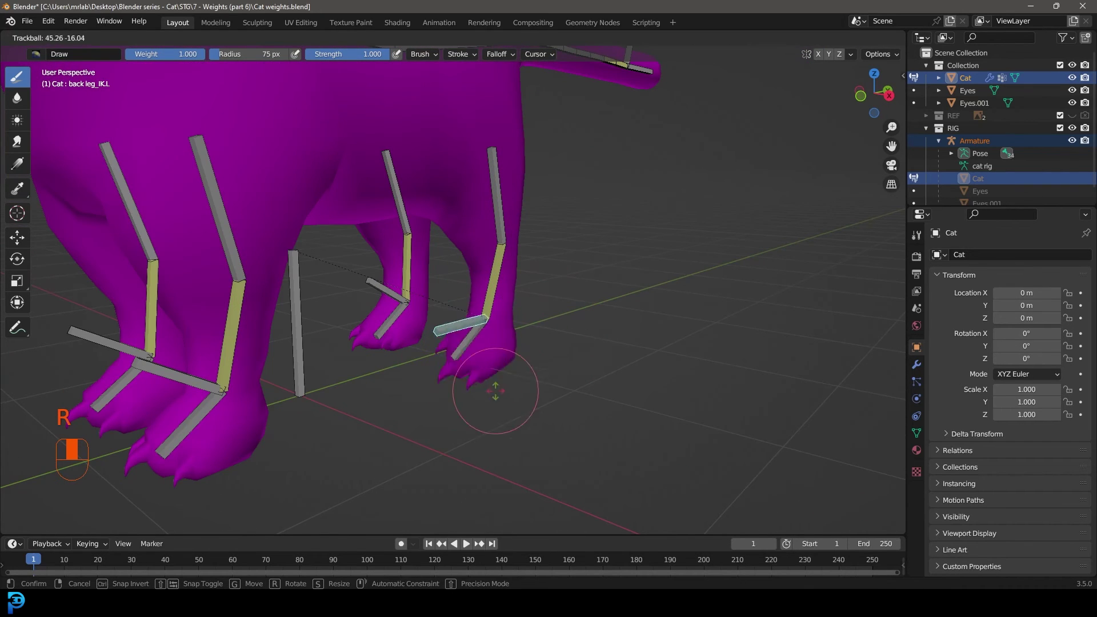
{"action": "scroll", "coordinate": [494, 323], "scroll_direction": "down", "scroll_amount": 4}
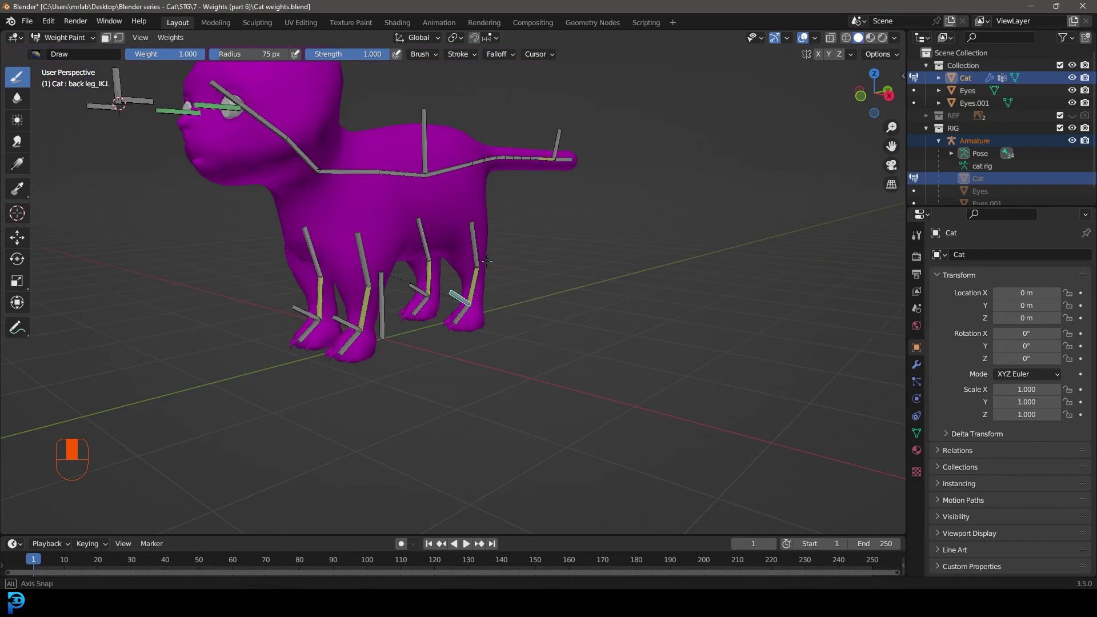
- Select the neck bone and the Head bone in turn and trial-rotate each to check the deformation, keeping neither rotation
{"action": "middle_click_drag", "start_coordinate": [490, 246], "coordinate": [489, 294], "text": "shift"}
{"action": "scroll", "coordinate": [392, 331], "scroll_direction": "up", "scroll_amount": 5}
{"action": "left_click", "coordinate": [394, 345], "text": "ctrl"}
{"action": "middle_click_drag", "start_coordinate": [394, 345], "coordinate": [473, 350]}
{"action": "key", "text": "r"}
{"action": "left_click", "coordinate": [361, 313]}
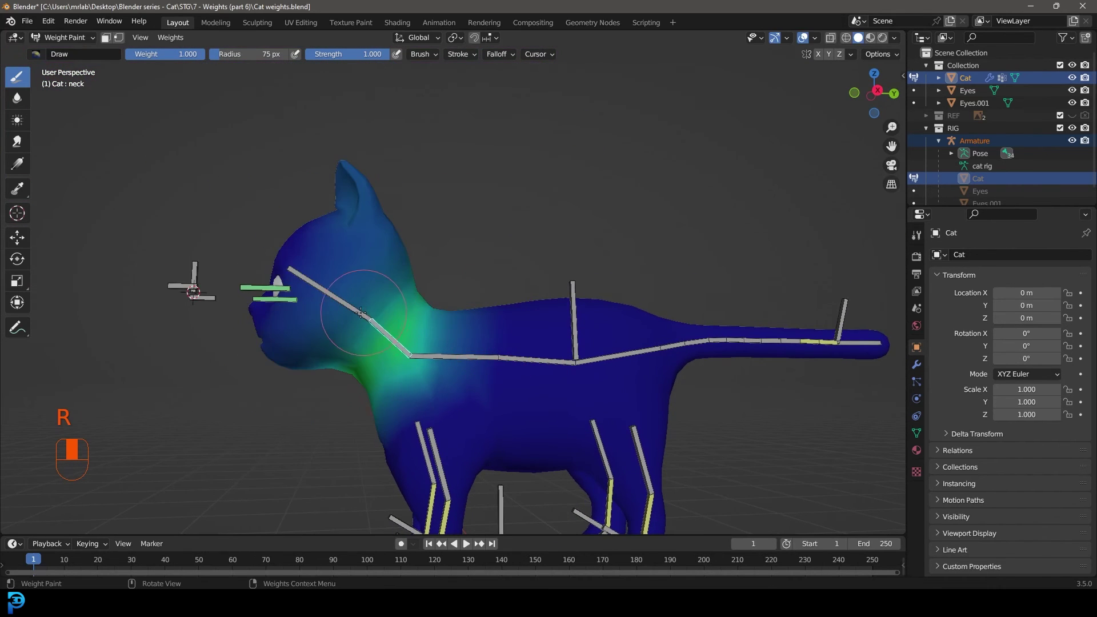
{"action": "left_click", "coordinate": [356, 310], "text": "ctrl"}
{"action": "key", "text": "r"}
{"action": "right_click", "coordinate": [461, 279]}
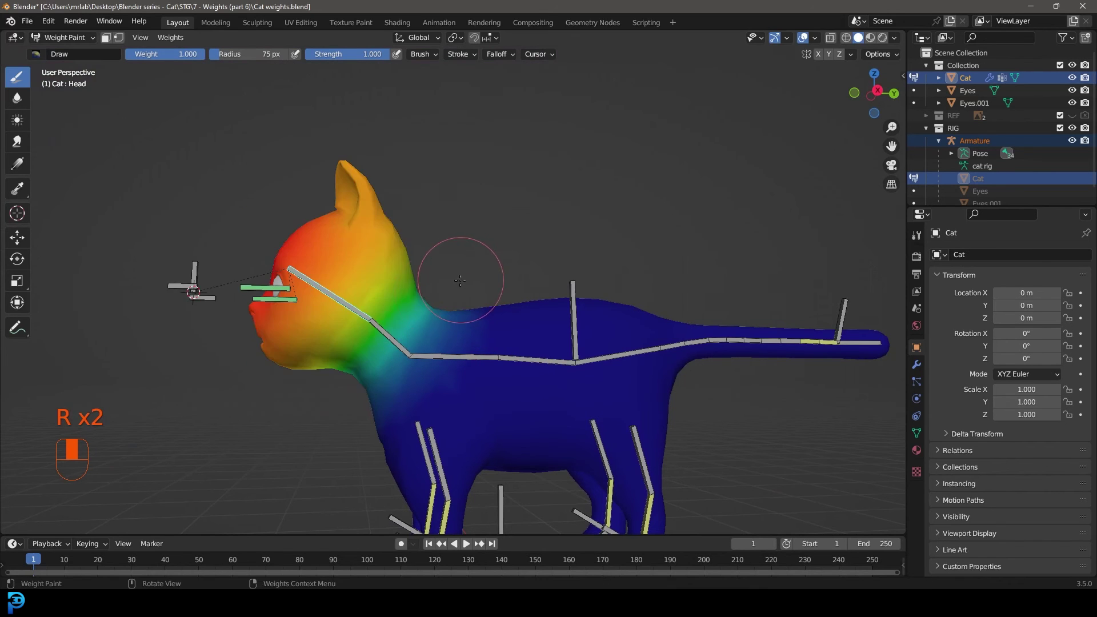
- Paint Head bone weight 1.000 over the cat's ears, face, chin and back of the head with a 104 px brush
{"action": "middle_click_drag", "start_coordinate": [347, 272], "coordinate": [363, 308]}
{"action": "scroll", "coordinate": [349, 283], "scroll_direction": "up", "scroll_amount": 1}
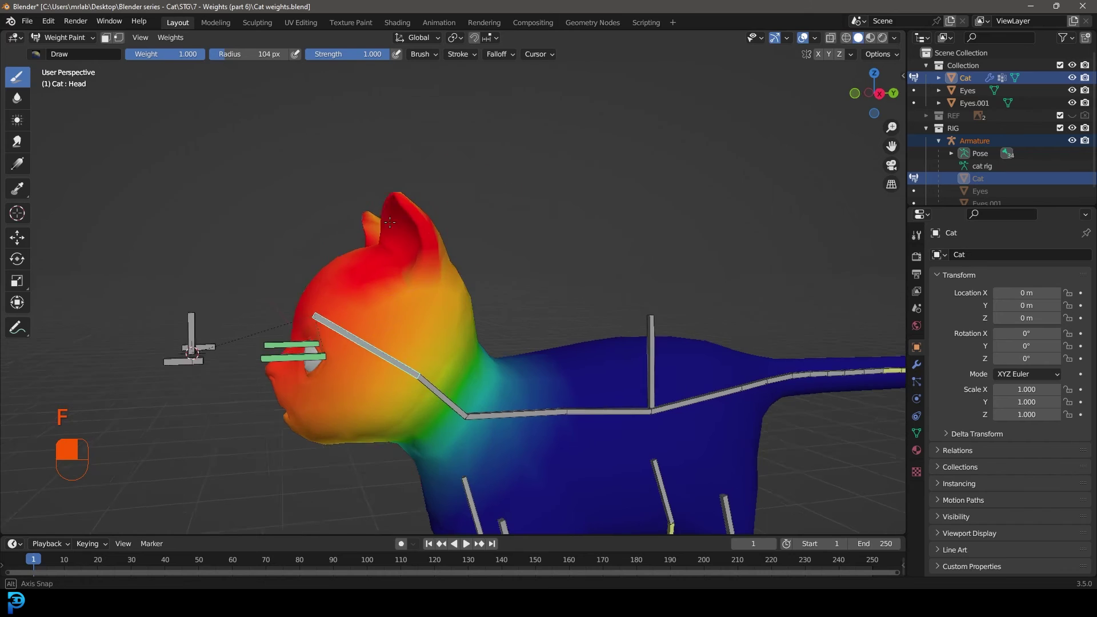
{"action": "middle_click_drag", "start_coordinate": [434, 207], "coordinate": [345, 247]}
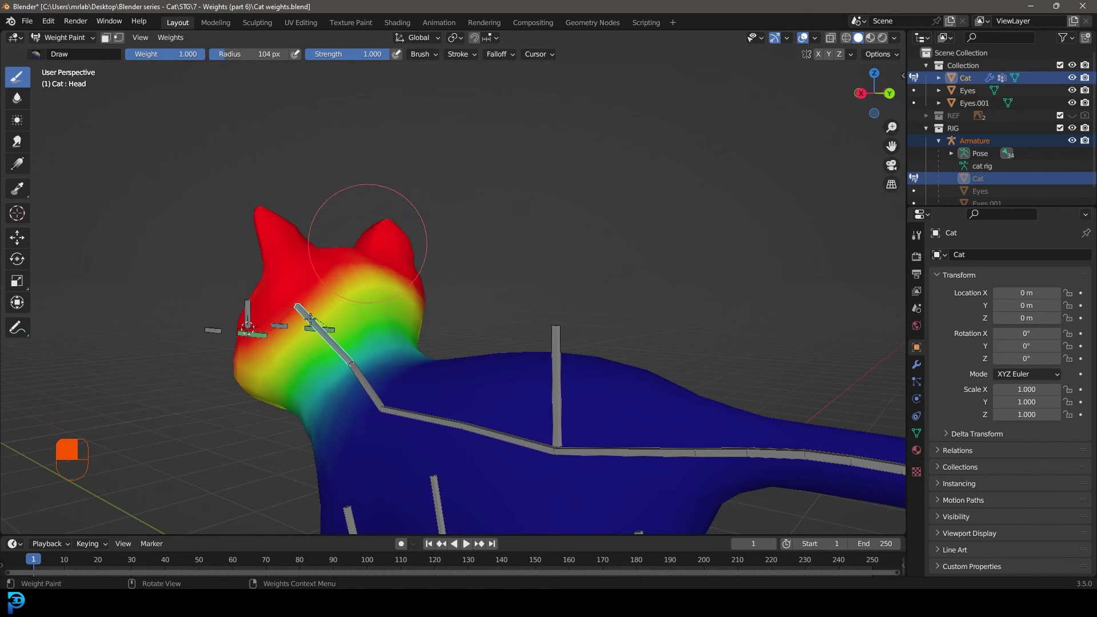
{"action": "middle_click_drag", "start_coordinate": [213, 416], "coordinate": [250, 310]}
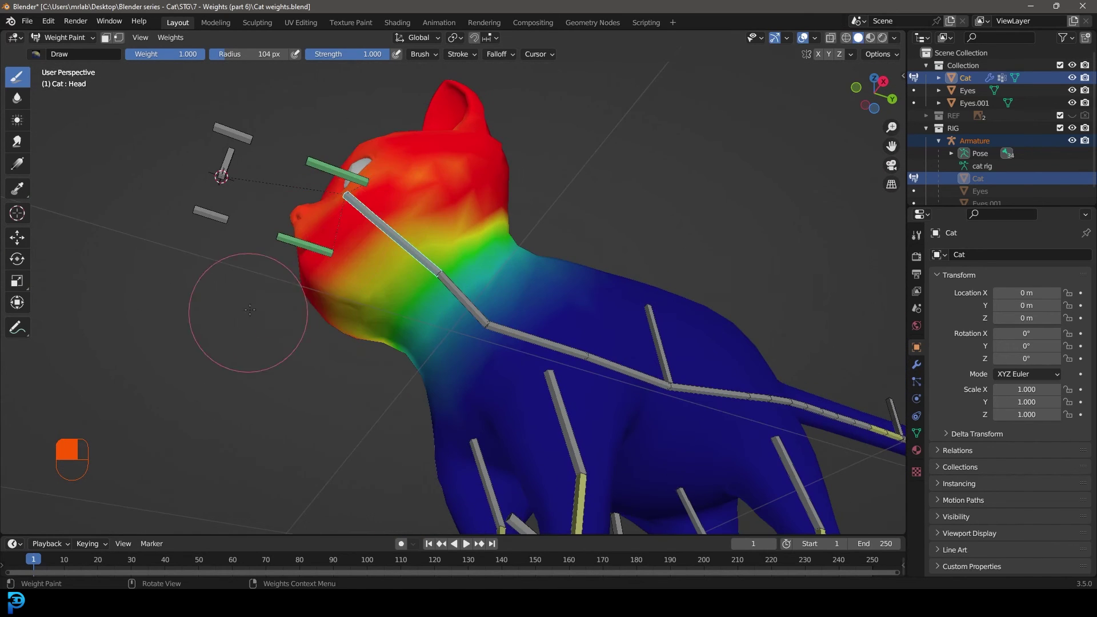
{"action": "middle_click_drag", "start_coordinate": [293, 207], "coordinate": [281, 360]}
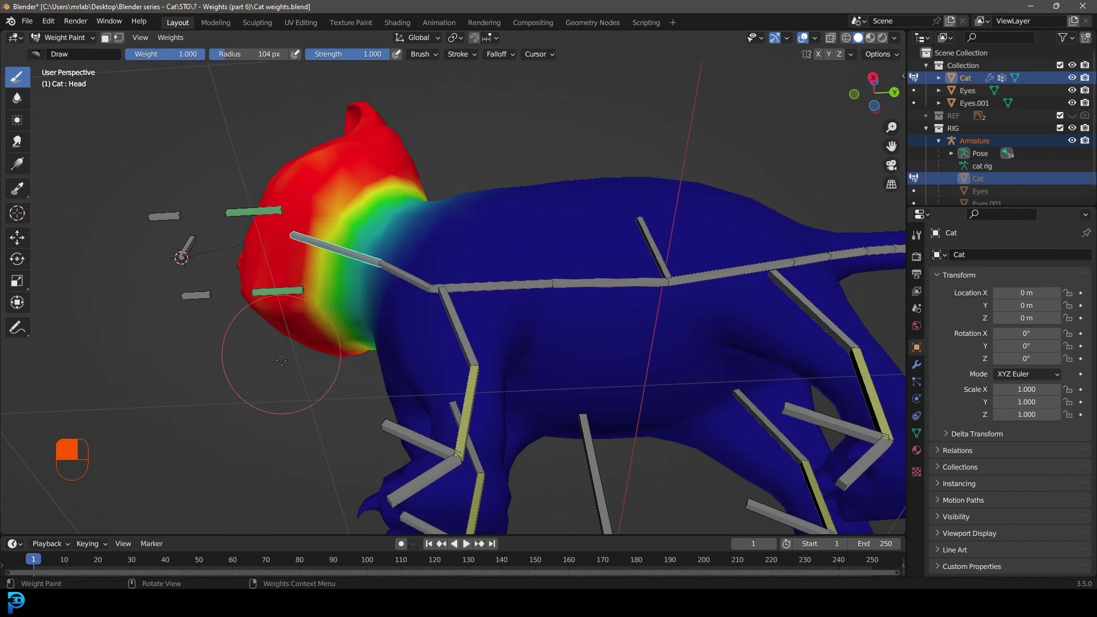
{"action": "middle_click_drag", "start_coordinate": [359, 149], "coordinate": [501, 263]}
{"action": "middle_click_drag", "start_coordinate": [599, 240], "coordinate": [400, 255]}
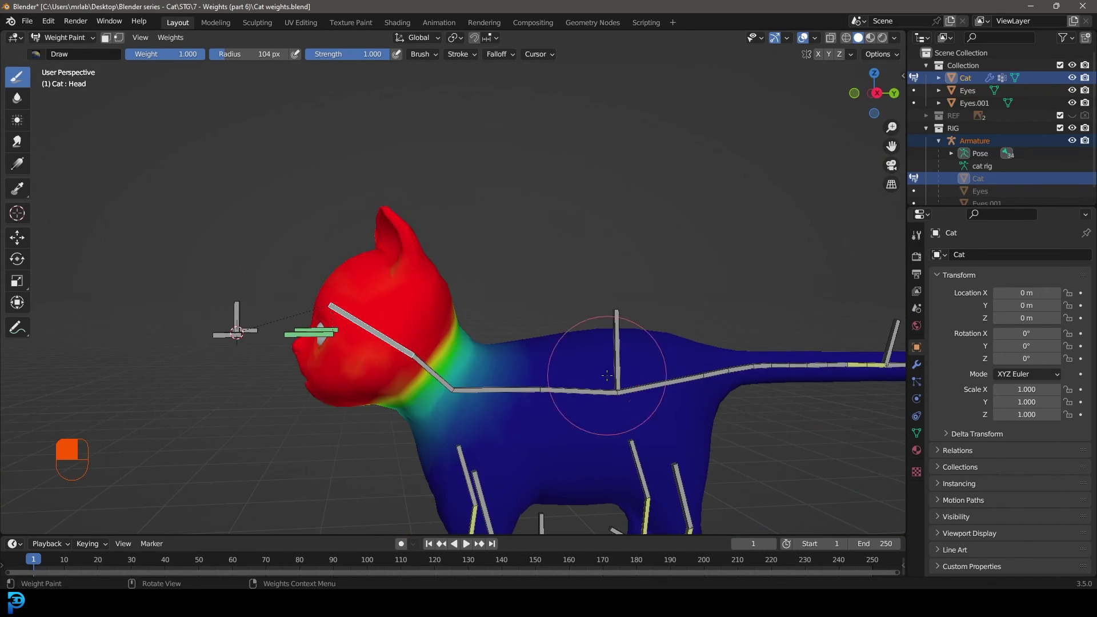
- Return from Weight Paint to Object Mode, clear the selection and select the armature
{"action": "middle_click_drag", "start_coordinate": [607, 376], "coordinate": [590, 393]}
{"action": "scroll", "coordinate": [590, 394], "scroll_direction": "up", "scroll_amount": 3}
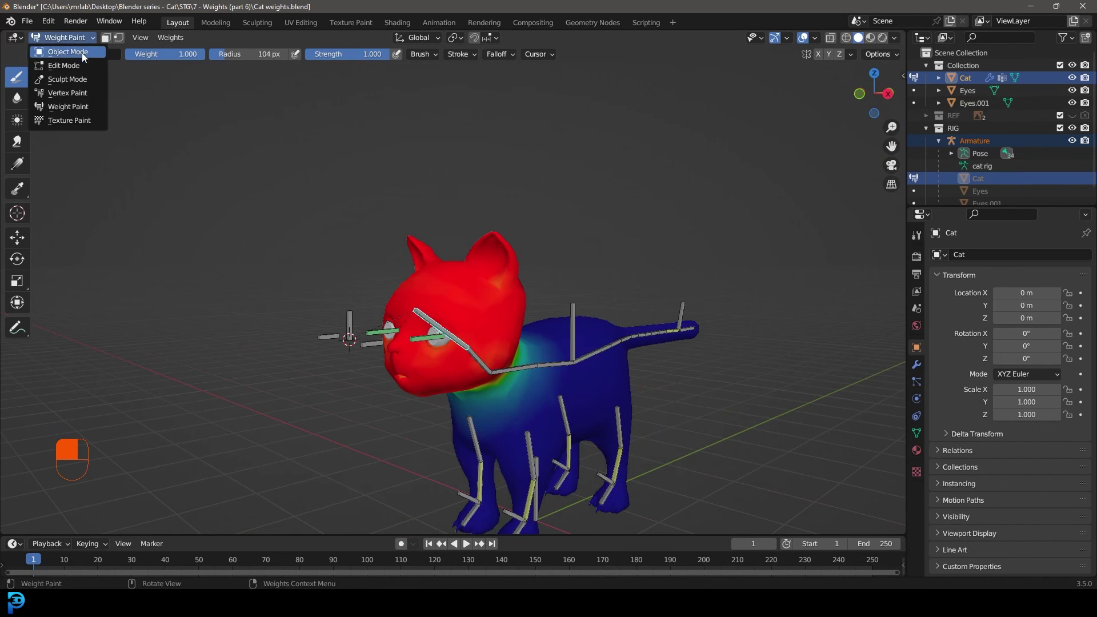
{"action": "left_click", "coordinate": [81, 52]}
{"action": "key", "text": "alt+a"}
{"action": "left_click", "coordinate": [534, 239]}
{"action": "key", "text": "KP_1"}
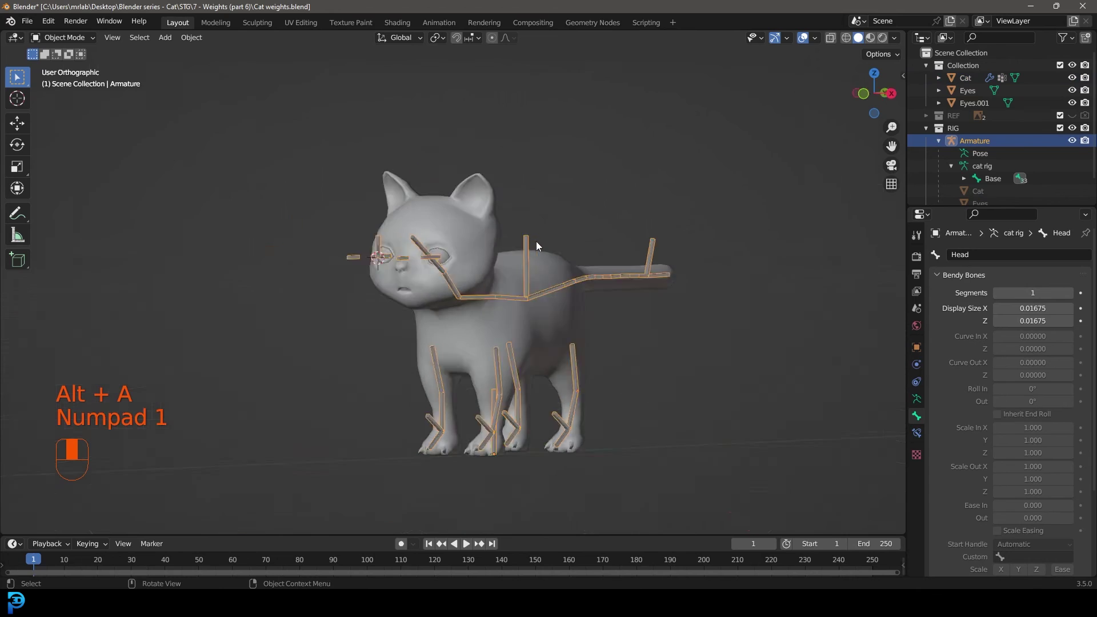
{"action": "middle_click_drag", "start_coordinate": [538, 305], "coordinate": [543, 302], "text": "shift"}
{"action": "scroll", "coordinate": [543, 304], "scroll_direction": "up", "scroll_amount": 2}
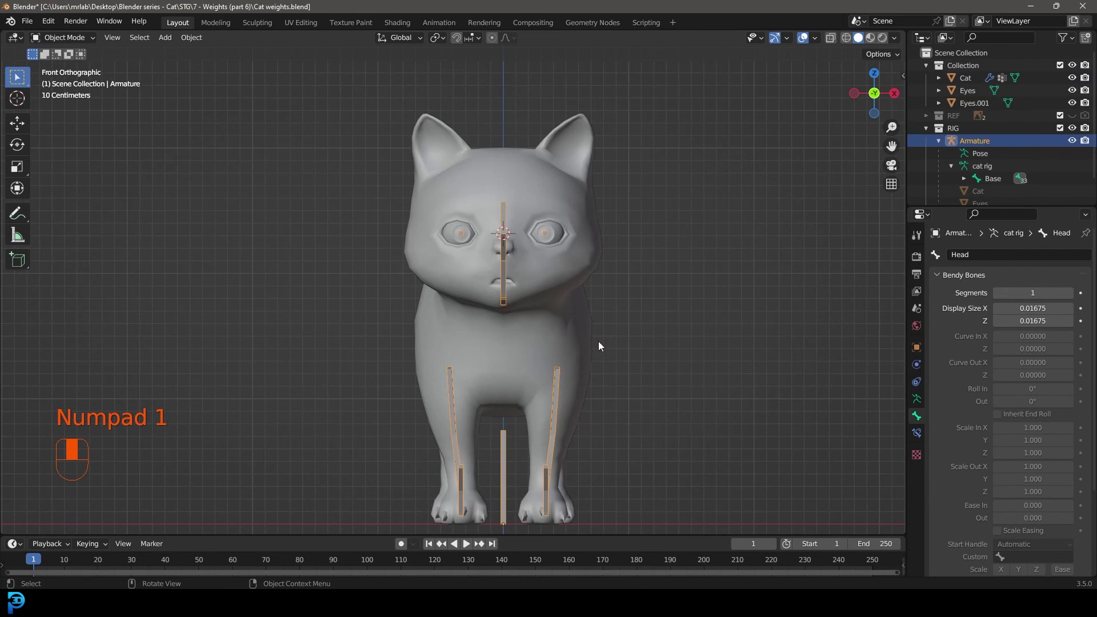
{"action": "middle_click_drag", "start_coordinate": [581, 355], "coordinate": [464, 294]}
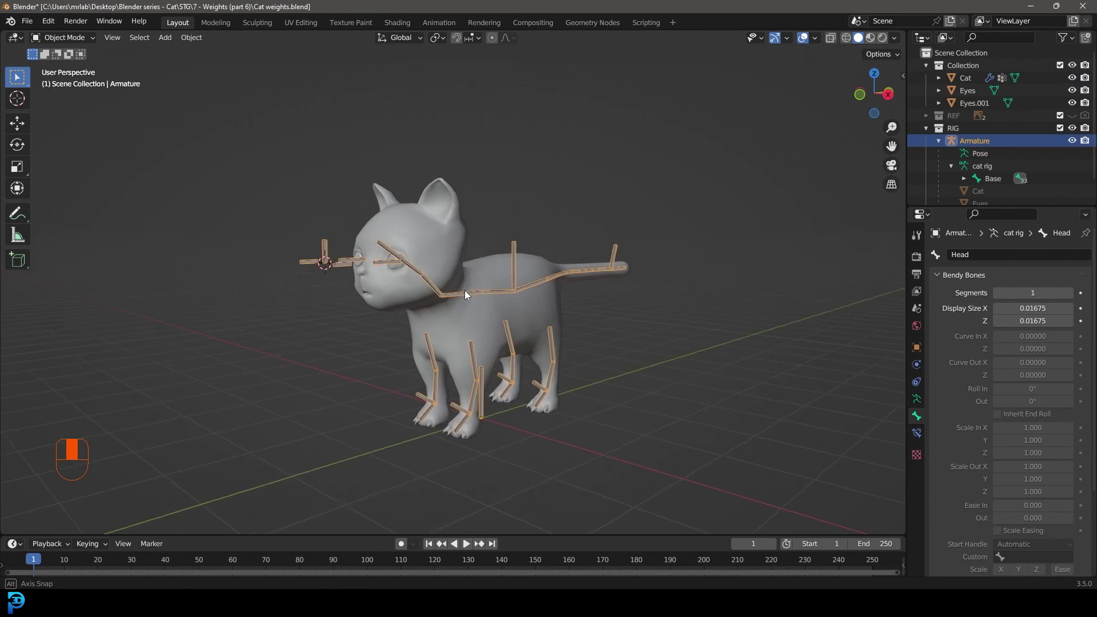
- Switch the viewport shading to Material Preview to show the cat's textures, and save the file
{"action": "key", "text": "z"}
{"action": "left_click", "coordinate": [517, 357]}
{"action": "scroll", "coordinate": [440, 322], "scroll_direction": "up", "scroll_amount": 2}
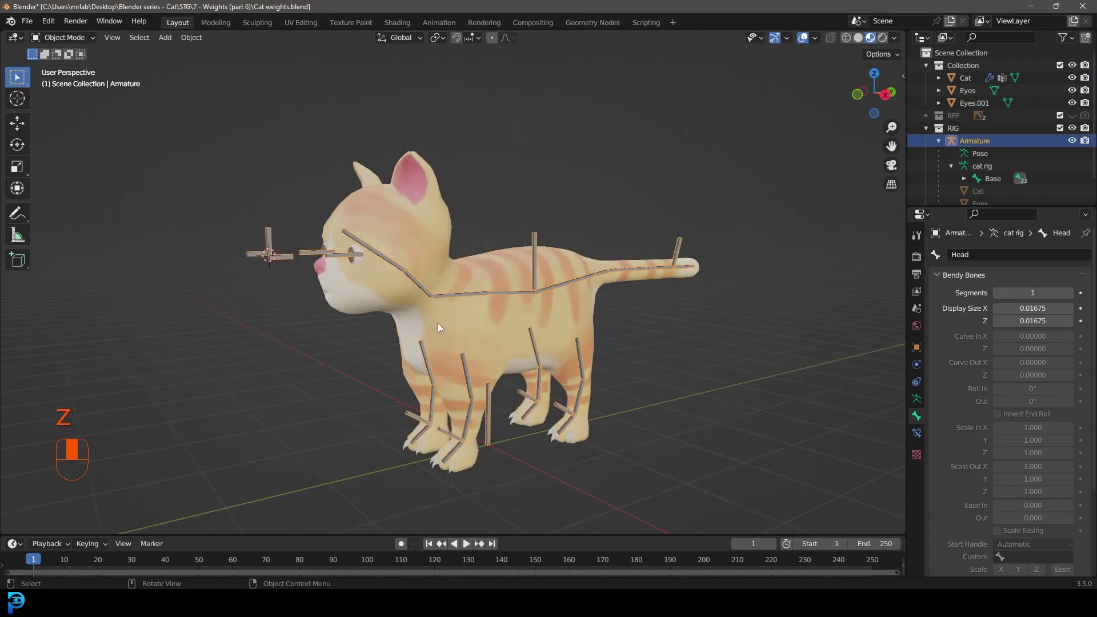
{"action": "scroll", "coordinate": [495, 307], "scroll_direction": "up", "scroll_amount": 1}
{"action": "middle_click_drag", "start_coordinate": [509, 273], "coordinate": [495, 351]}
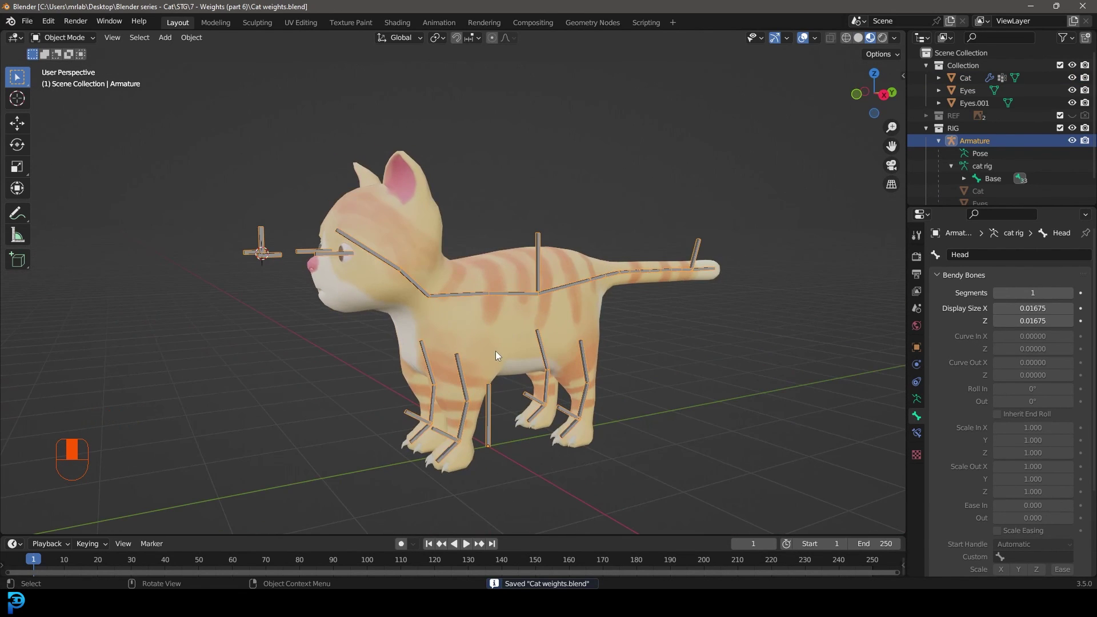